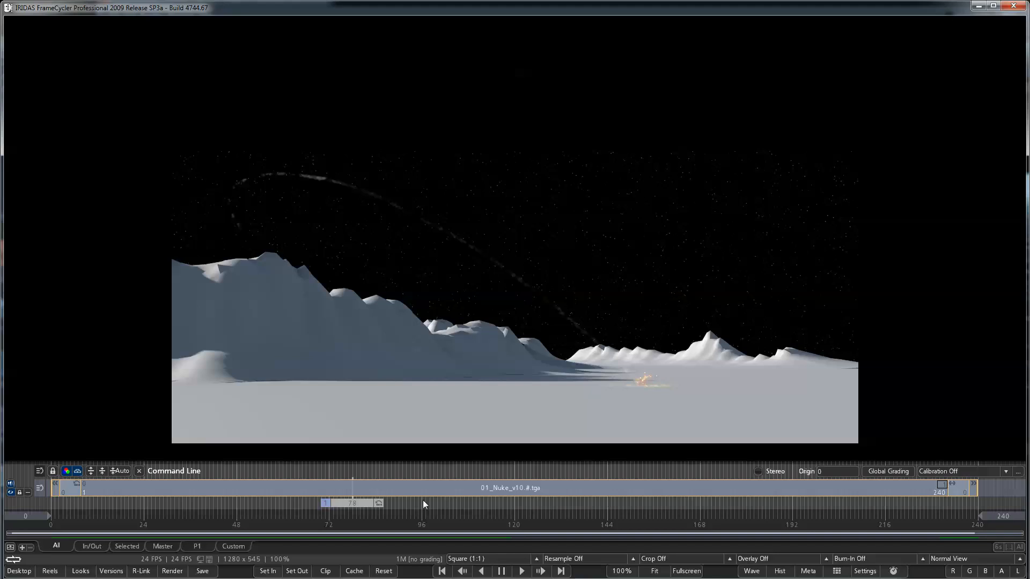
# Switch to Houdini and enter the 02_Shockwave object in the 02_Impact_Volumes group
pyautogui.click(463, 571)
pyautogui.hotkey('alt', 'Tab')
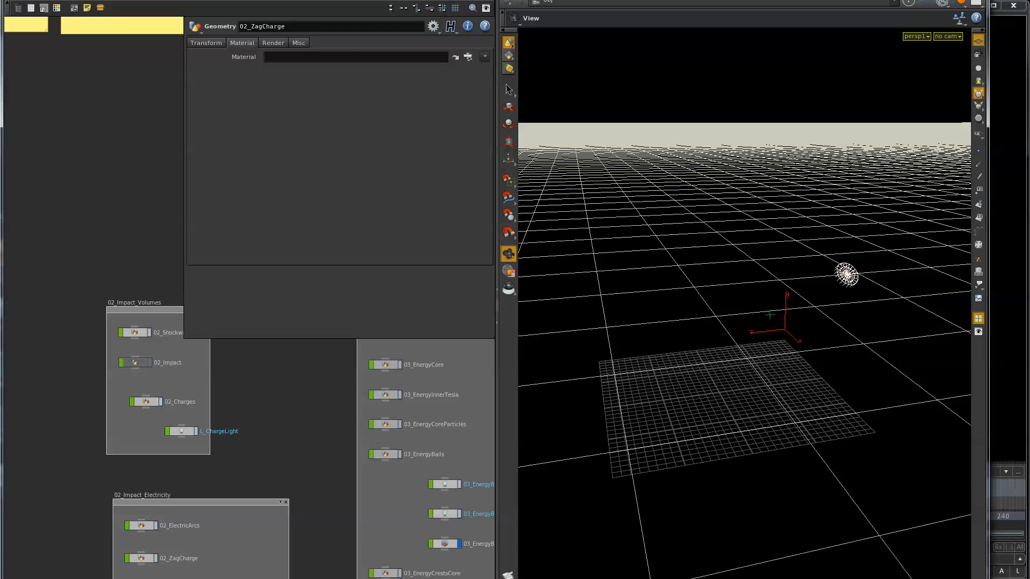
pyautogui.moveTo(4, 578)
pyautogui.mouseDown()
pyautogui.moveTo(9, 572)
pyautogui.moveTo(4, 578)
pyautogui.mouseUp()
pyautogui.moveTo(115, 356); pyautogui.dragTo(82, 384, button='middle')
pyautogui.doubleClick(103, 327)
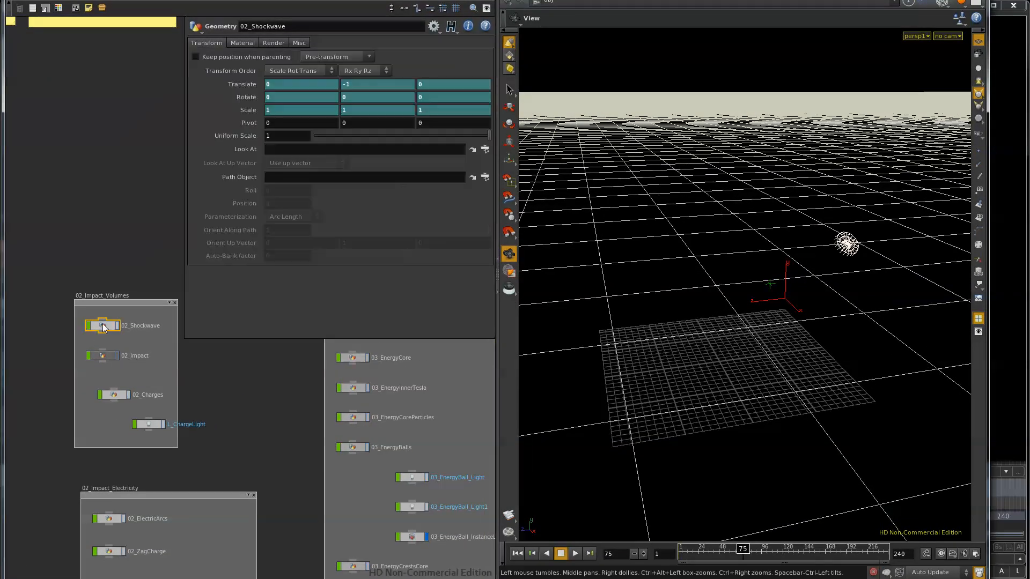
# Display the output of the pscale node in the shockwave network
pyautogui.moveTo(160, 430); pyautogui.dragTo(57, 560, button='middle')
pyautogui.scroll(-2, 159, 491)
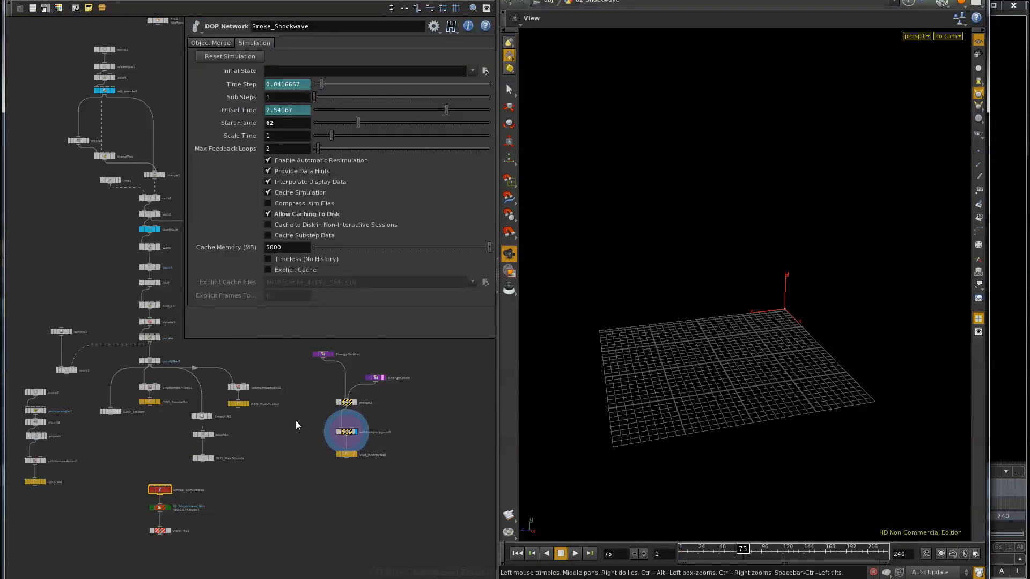
pyautogui.moveTo(297, 423); pyautogui.dragTo(266, 500, button='middle')
pyautogui.scroll(4, 131, 420)
pyautogui.click(131, 412)
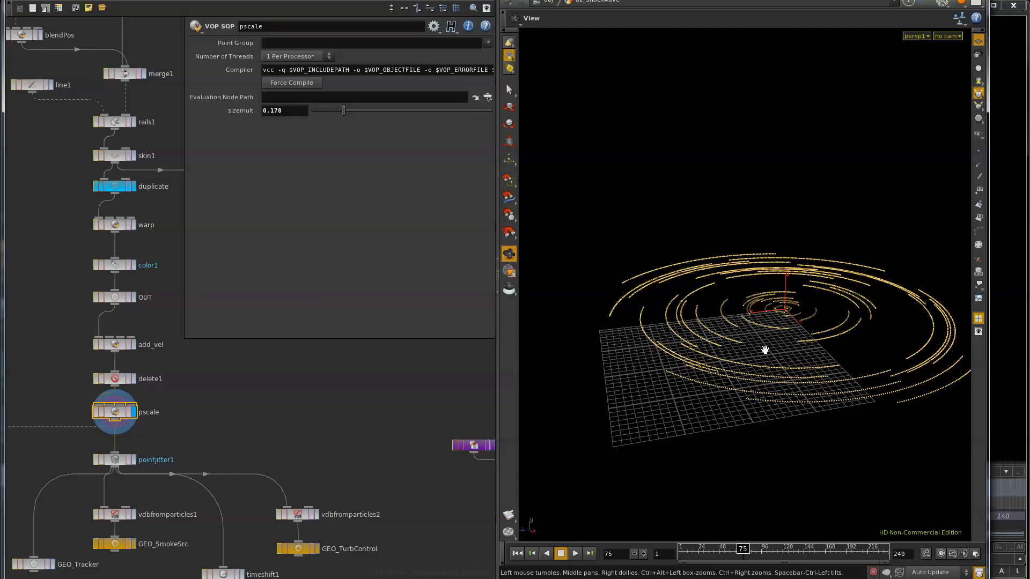
# Display the pointjitter1 output and examine the branches feeding GEO_SmokeSrc, GEO_MaxBounds and GEO_TurbControl
pyautogui.moveTo(175, 459); pyautogui.dragTo(178, 409, button='middle')
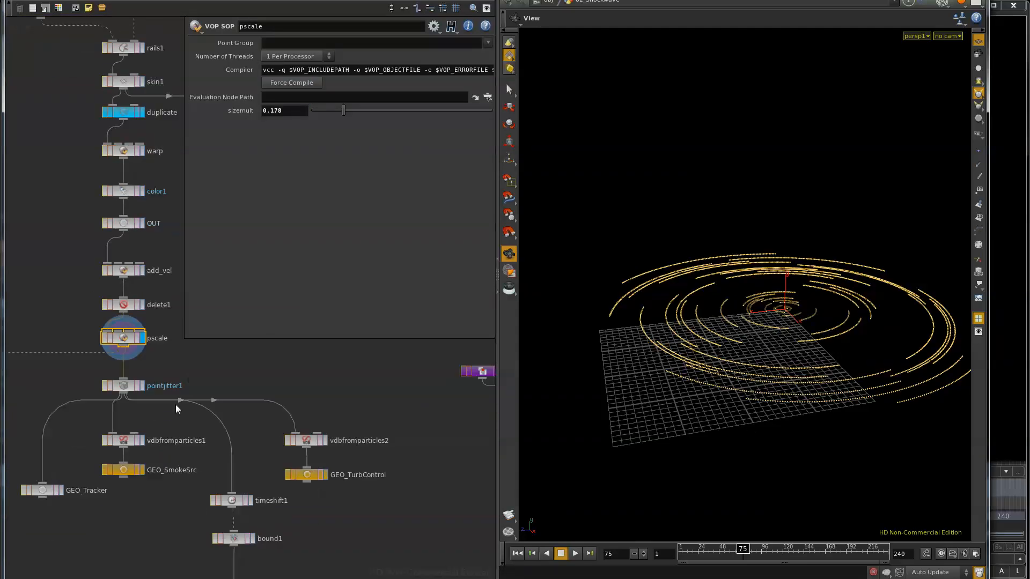
pyautogui.click(142, 470)
pyautogui.click(131, 475)
pyautogui.moveTo(352, 479); pyautogui.dragTo(363, 416, button='middle')
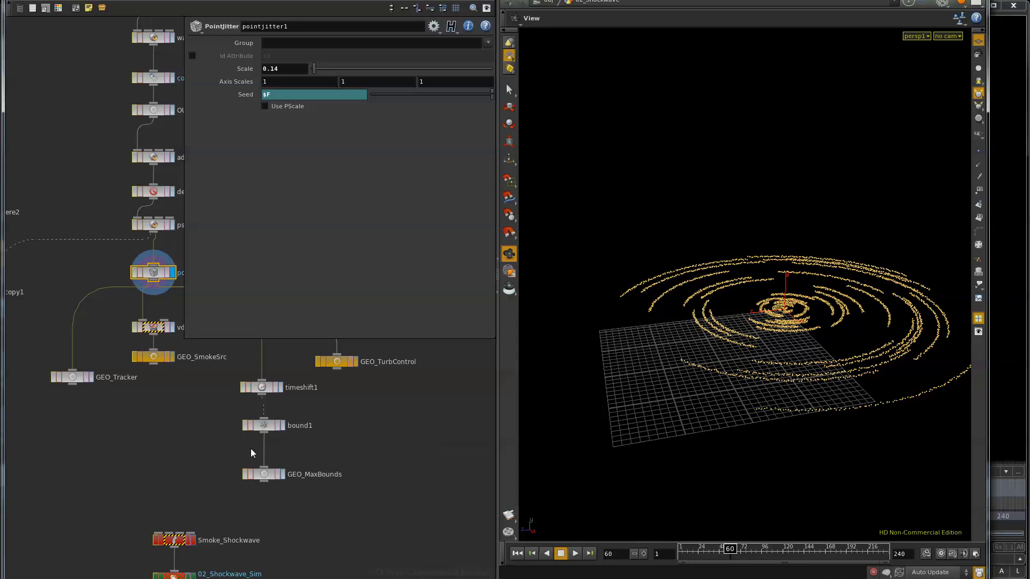
pyautogui.moveTo(165, 410); pyautogui.dragTo(78, 419, button='middle')
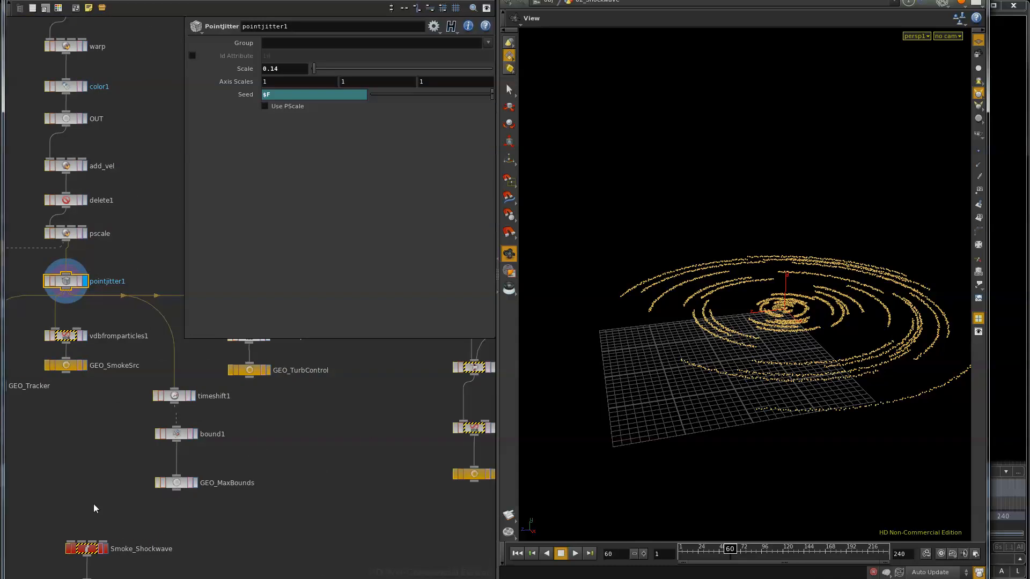
pyautogui.moveTo(95, 509); pyautogui.dragTo(194, 354, button='middle')
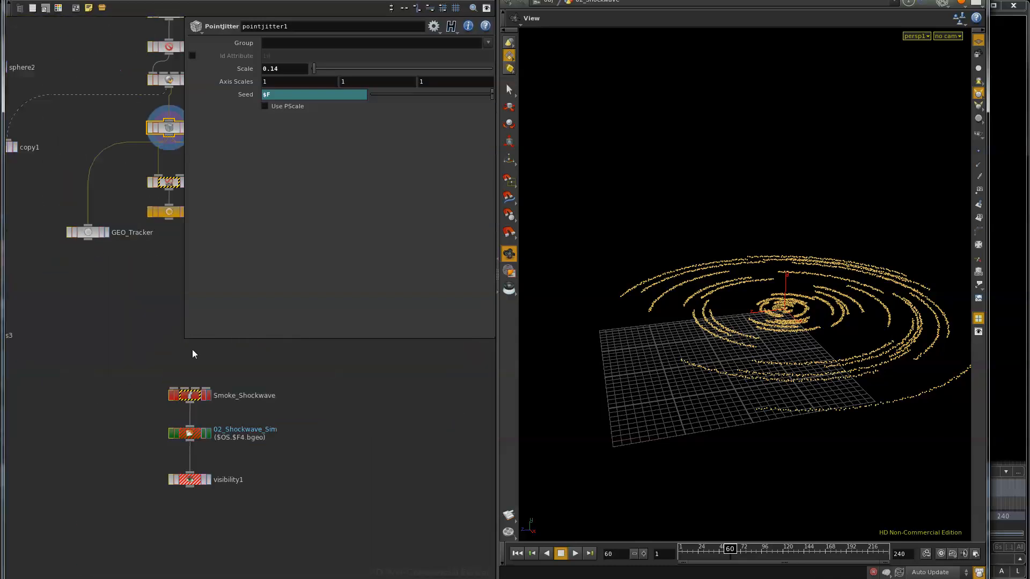
# Return the timeline to frame 1 and set the update mode to Manual
pyautogui.click(517, 553)
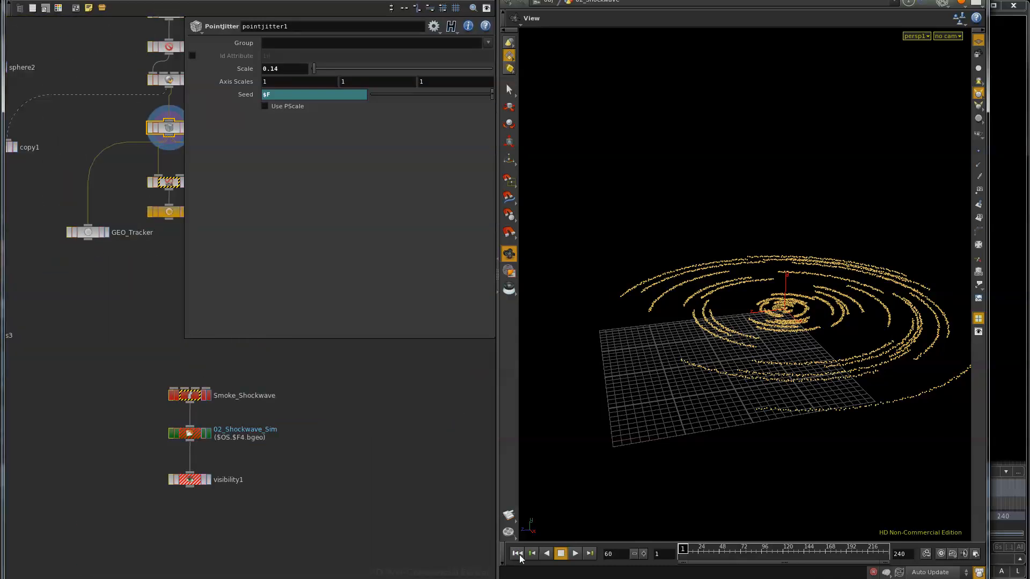
pyautogui.click(924, 569)
pyautogui.click(924, 578)
# Enter the Smoke_Shockwave DOP network
pyautogui.moveTo(359, 399); pyautogui.dragTo(324, 503, button='middle')
pyautogui.scroll(-2, 324, 502)
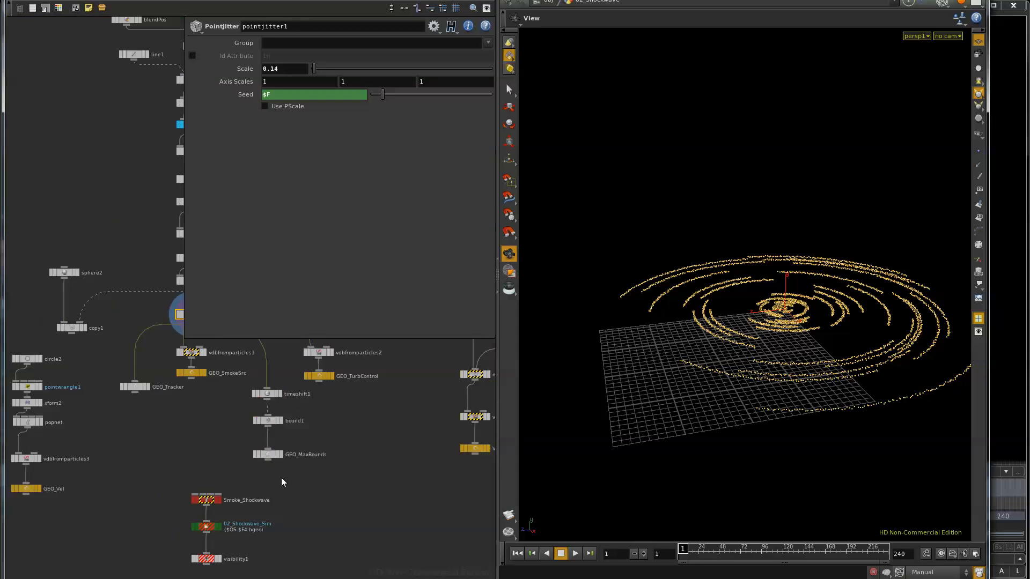
pyautogui.moveTo(179, 476); pyautogui.dragTo(249, 497, button='middle')
pyautogui.doubleClick(249, 497)
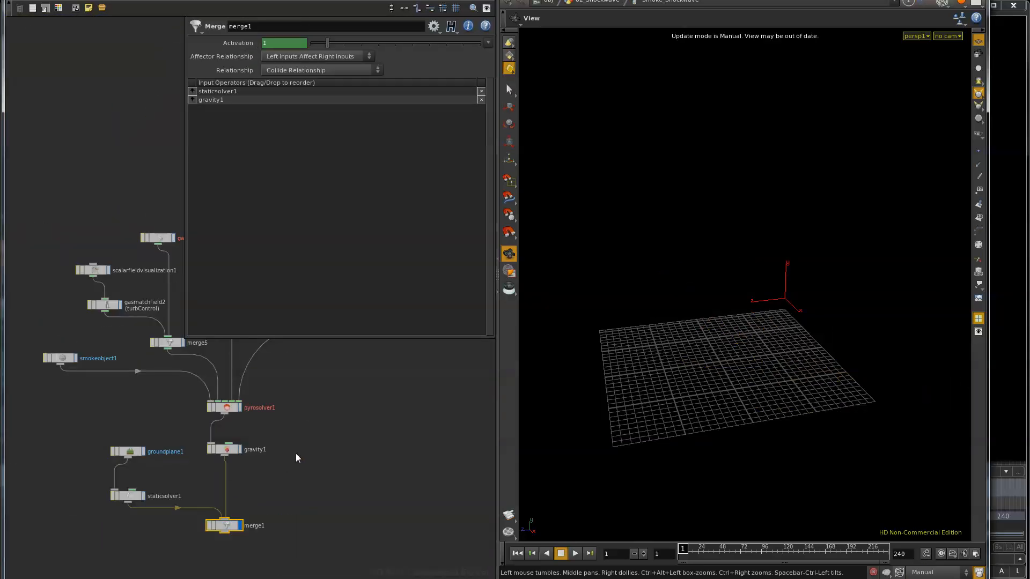
# Shrink the parameter pane over the network and align gasmatchfield2 directly beneath scalarfieldvisualization1
pyautogui.moveTo(315, 442); pyautogui.dragTo(301, 476, button='middle')
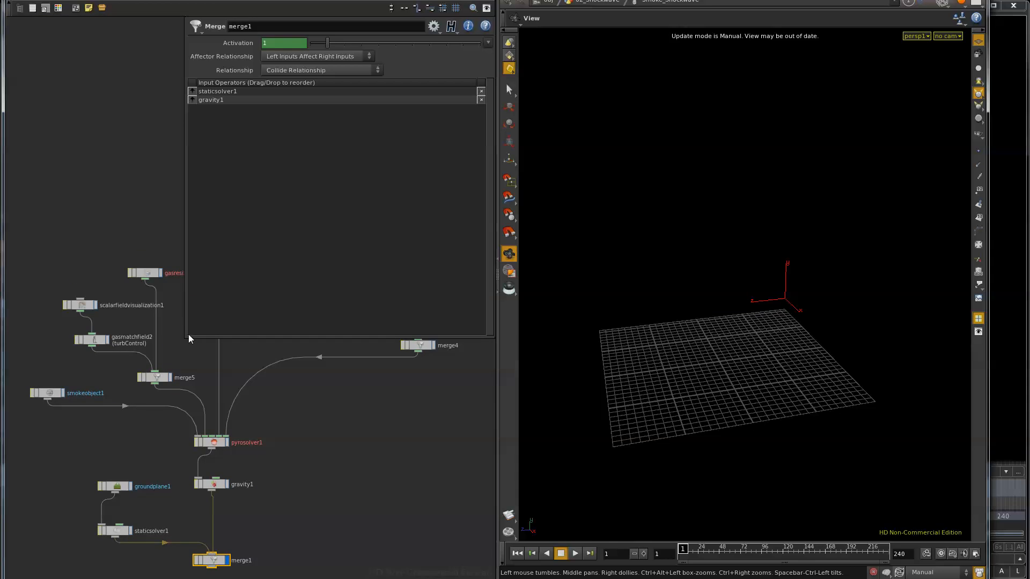
pyautogui.moveTo(186, 337); pyautogui.dragTo(277, 245)
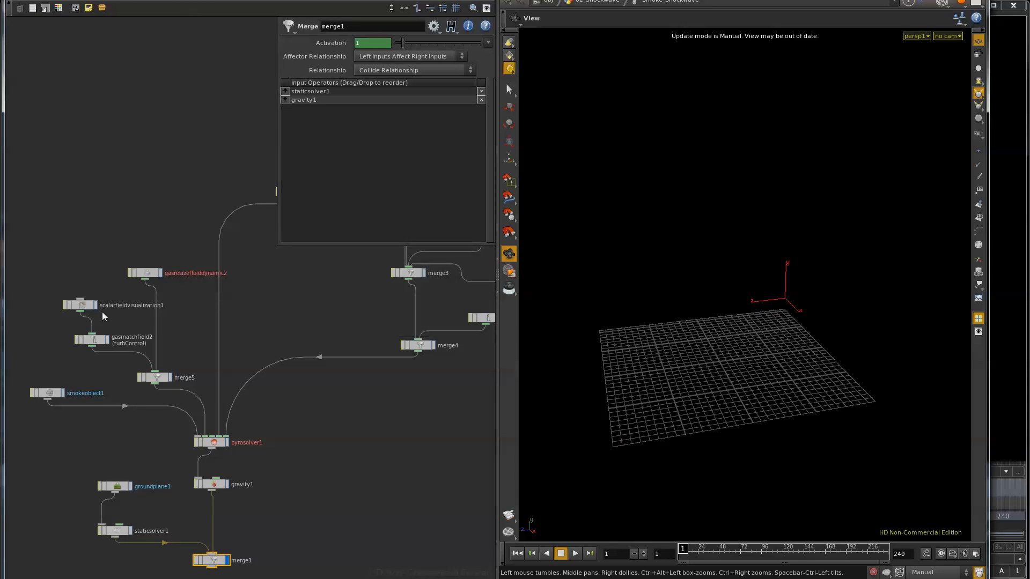
pyautogui.moveTo(90, 343); pyautogui.dragTo(79, 335)
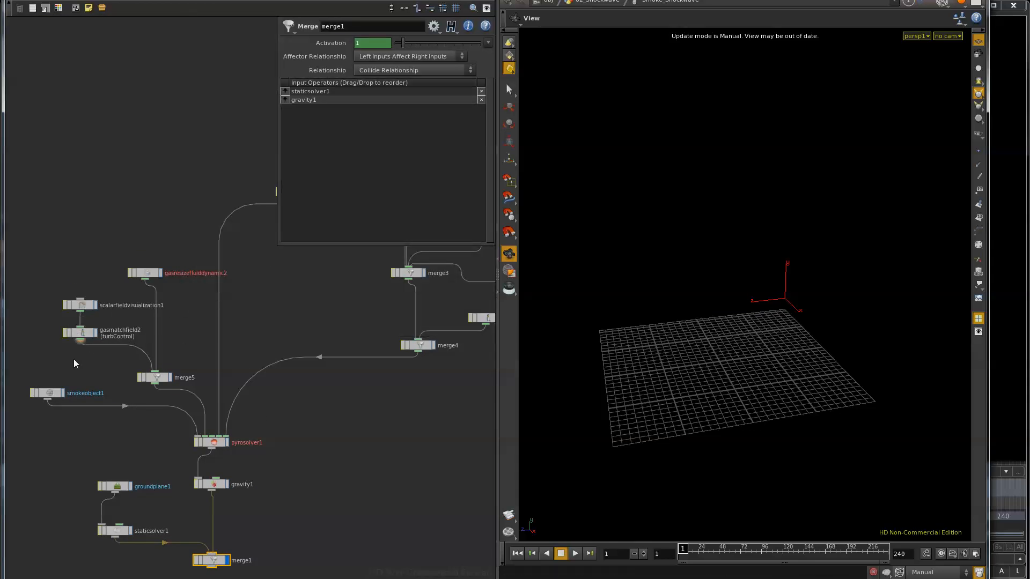
# Review the parameters of smokeobject1, gasmatchfield2, gasresizefluiddynamic2 and gasdissipate1
pyautogui.click(44, 397)
pyautogui.click(80, 336)
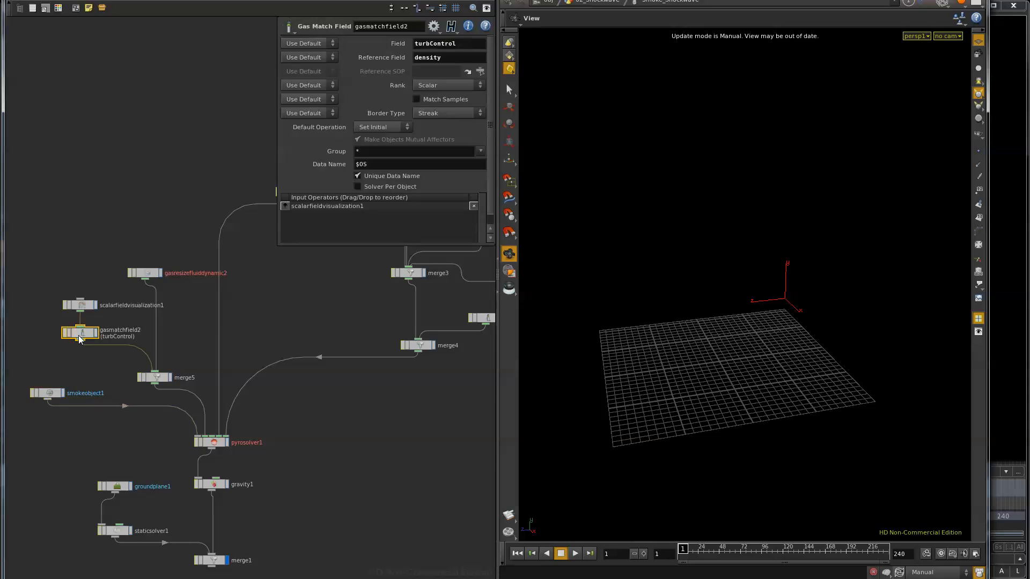
pyautogui.click(149, 274)
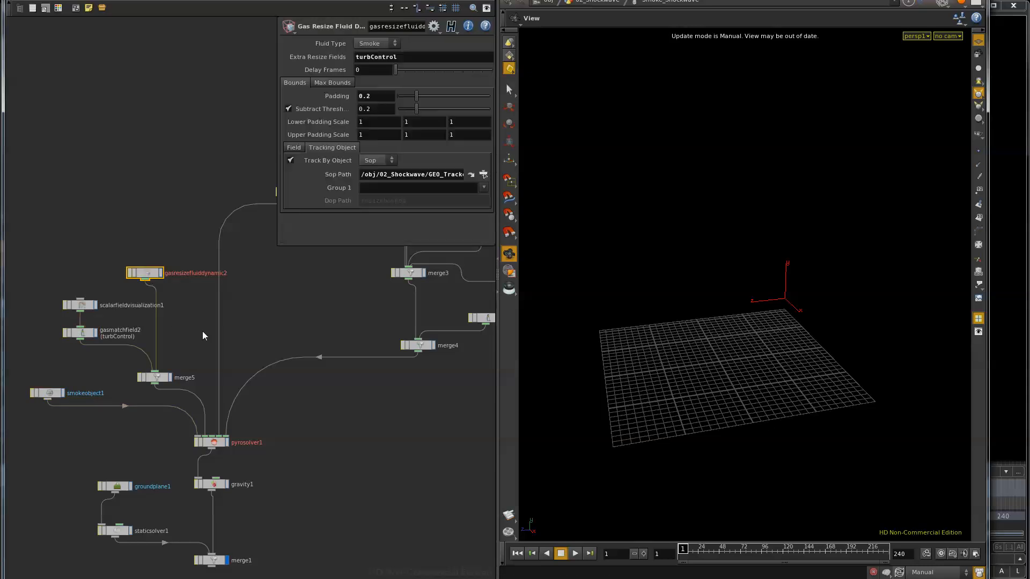
pyautogui.moveTo(324, 325); pyautogui.dragTo(216, 365, button='middle')
pyautogui.click(356, 353)
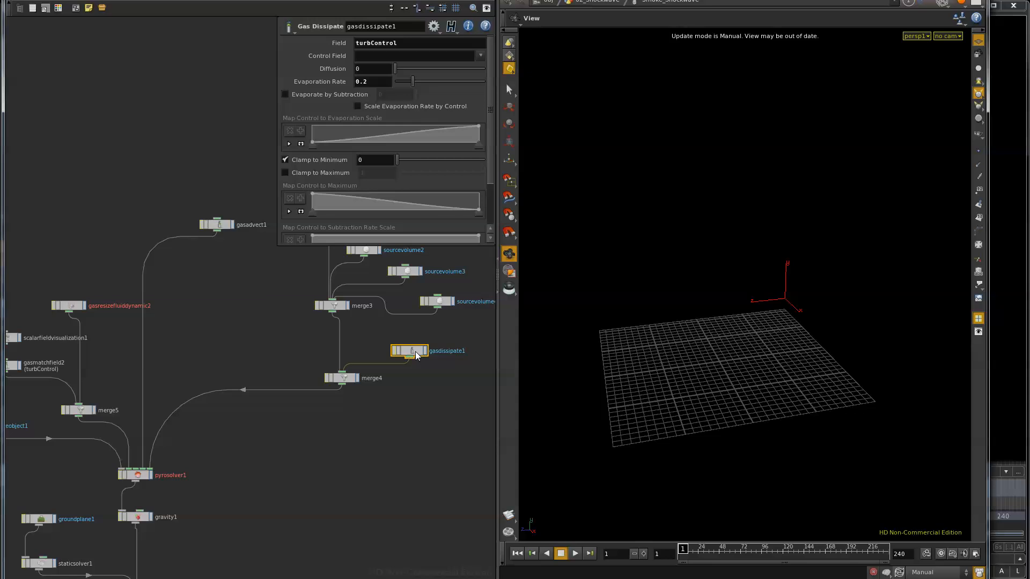
pyautogui.moveTo(256, 334); pyautogui.dragTo(214, 391, button='middle')
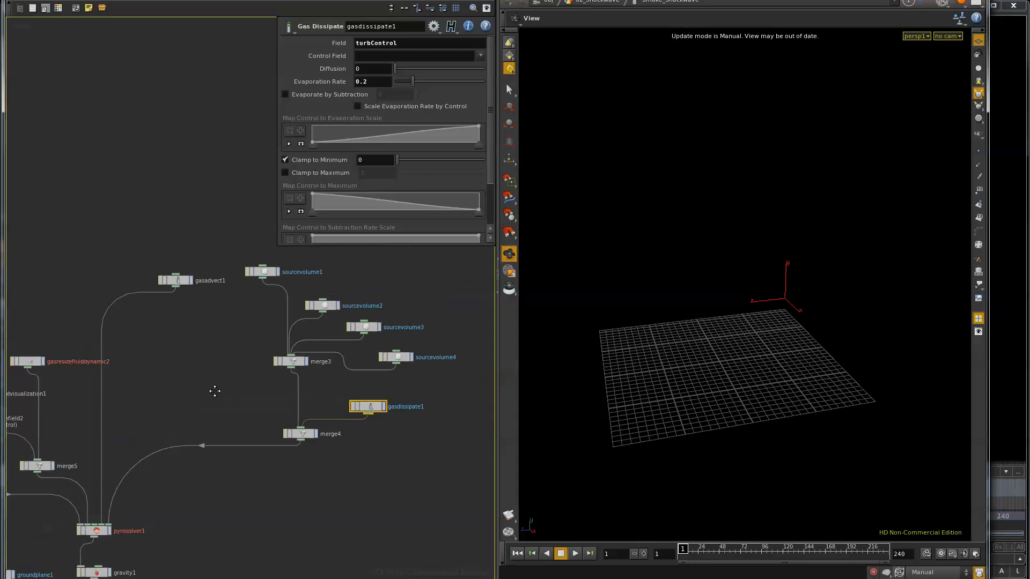
# Widen the parameter pane to show the full volume path and rename sourcevolume1 to SmokeSrc
pyautogui.click(262, 274)
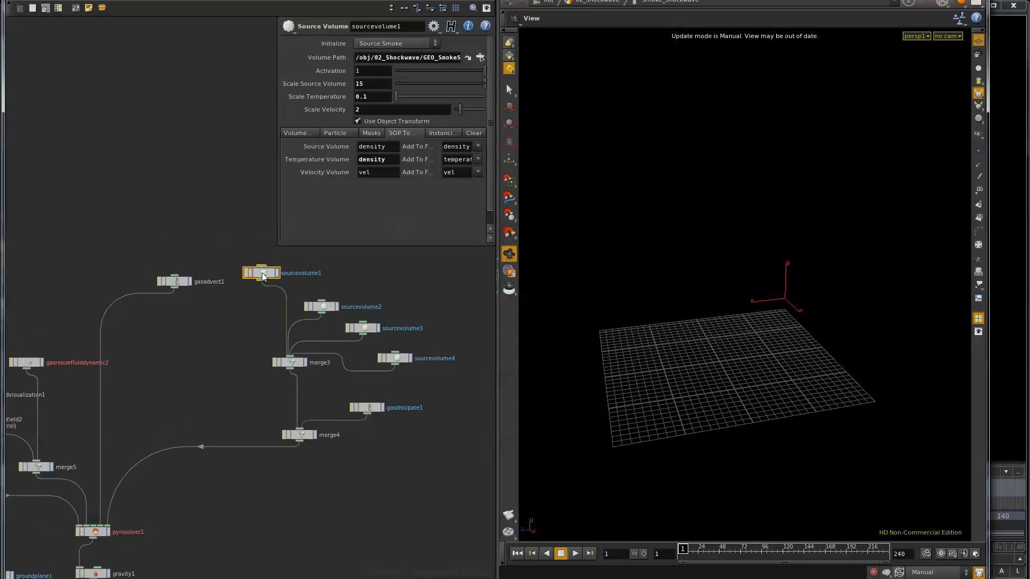
pyautogui.moveTo(283, 247); pyautogui.dragTo(145, 246)
pyautogui.doubleClick(311, 273)
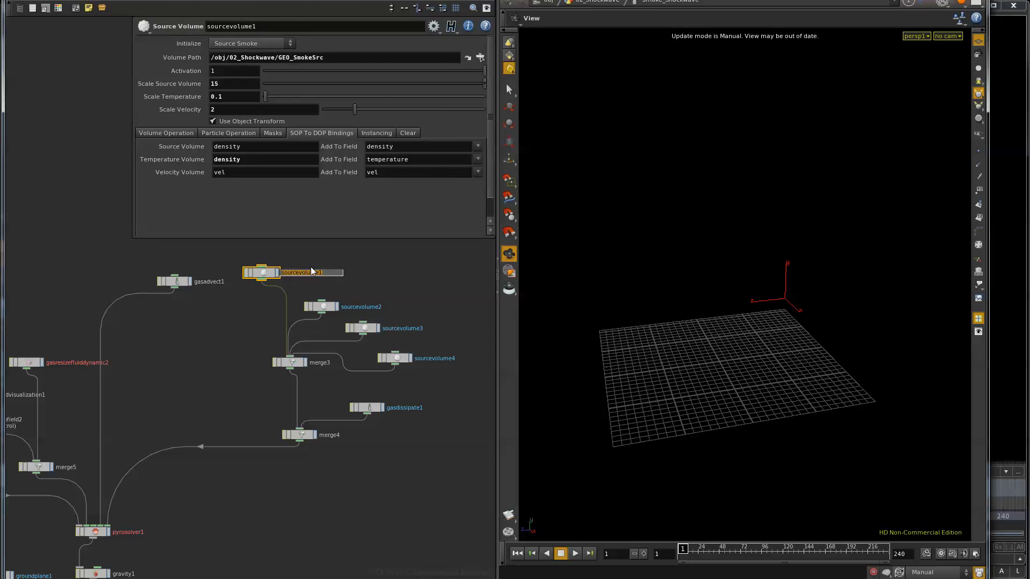
pyautogui.write('SmokeSrc')
pyautogui.press('Return')
# Rename the sourcevolume2 node to EnergyBall
pyautogui.click(324, 307)
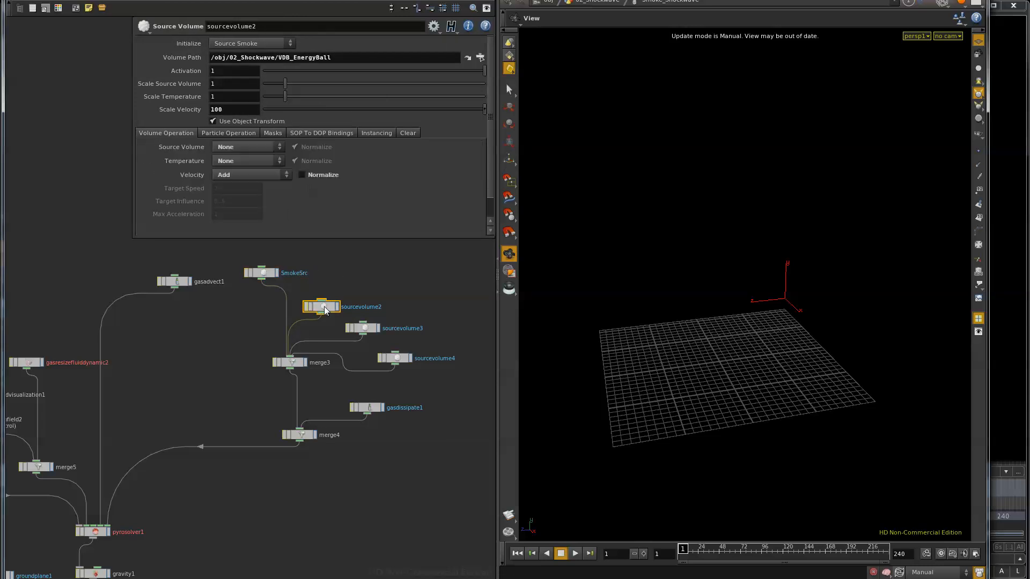
pyautogui.doubleClick(361, 307)
pyautogui.write('EnergyBall')
pyautogui.press('Return')
pyautogui.hotkey('alt', 'Tab')
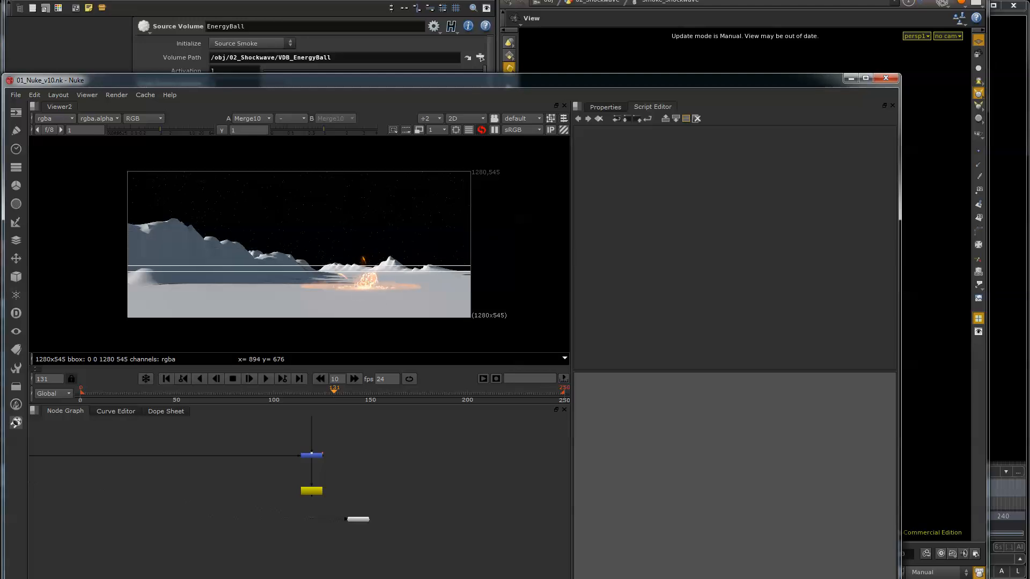
pyautogui.hotkey('alt', 'Tab')
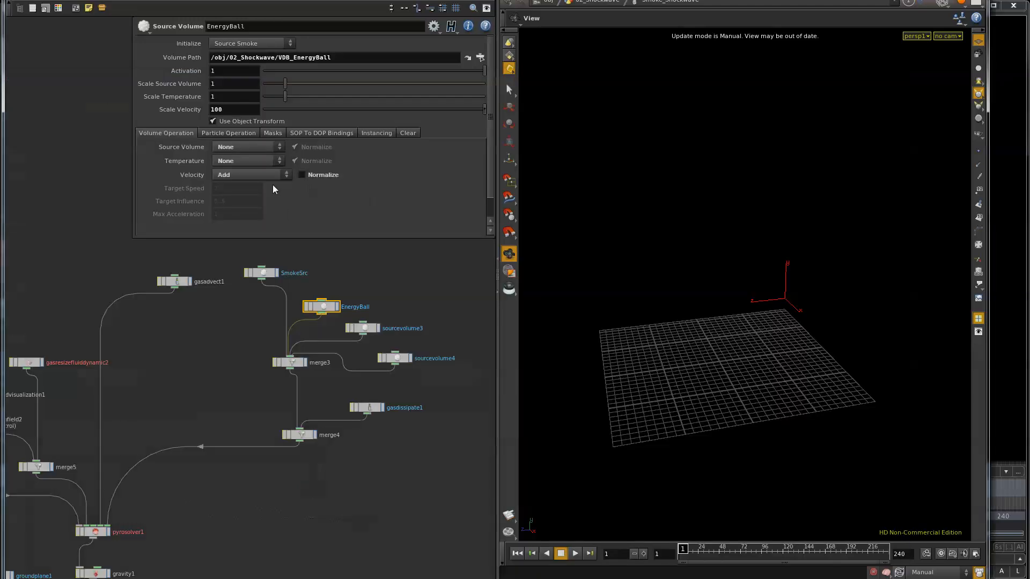
# Rename the sourcevolume3 node to TurbControl
pyautogui.click(363, 329)
pyautogui.doubleClick(394, 328)
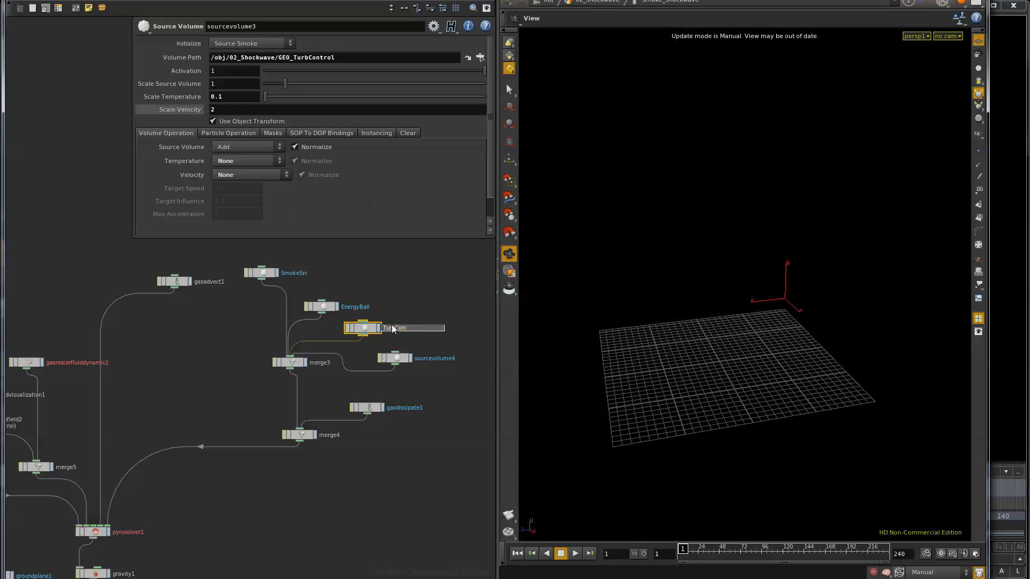
pyautogui.write('TurbControl')
pyautogui.press('Return')
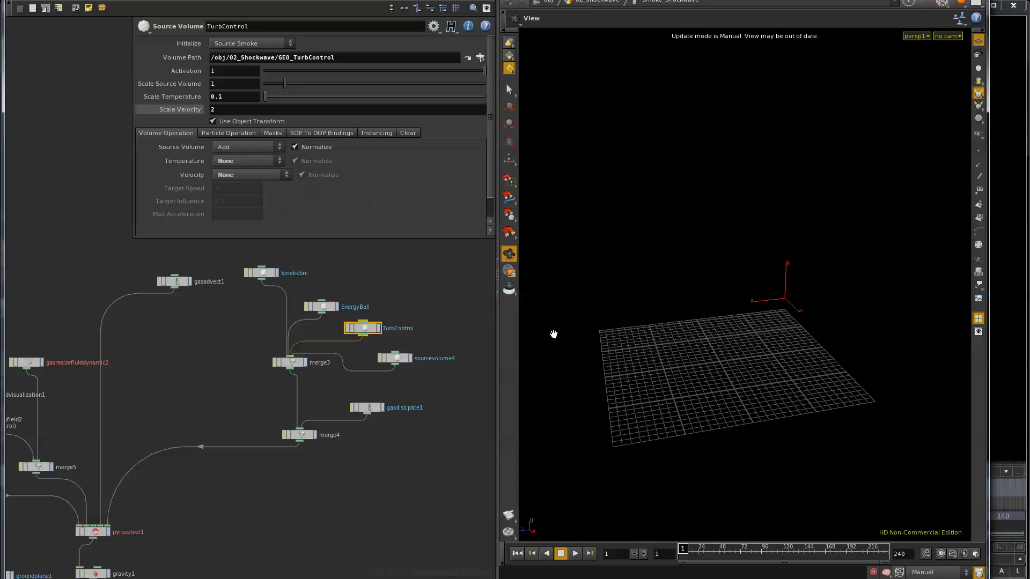
# Rename the sourcevolume4 node to SrcVel
pyautogui.click(402, 359)
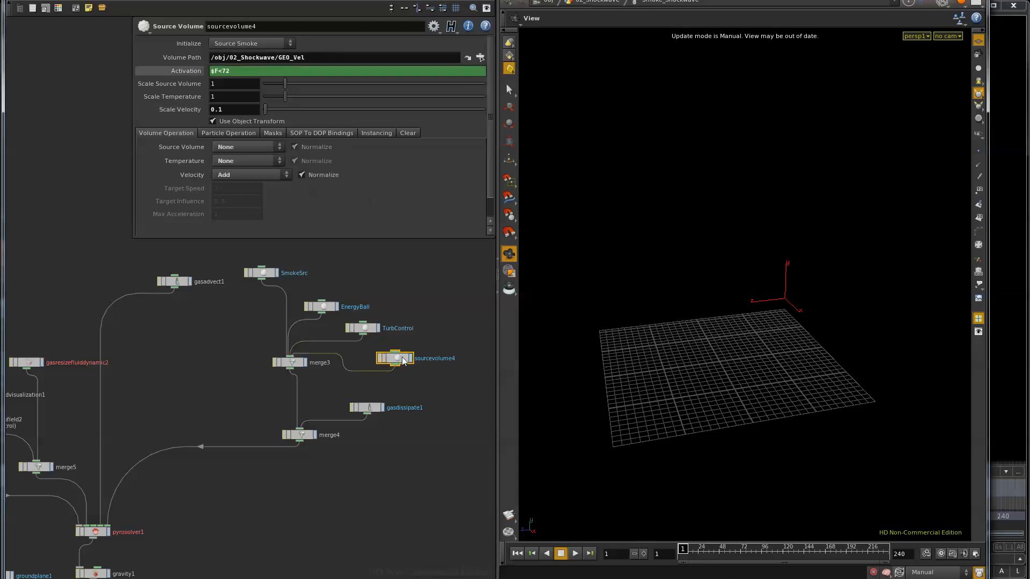
pyautogui.doubleClick(436, 358)
pyautogui.write('SrcVel')
pyautogui.press('Return')
# Return to the 02_Shockwave network and review the 02_Shockwave_Sim file cache, GEO_TurbControl and EnergyBallGel nodes
pyautogui.press('u')
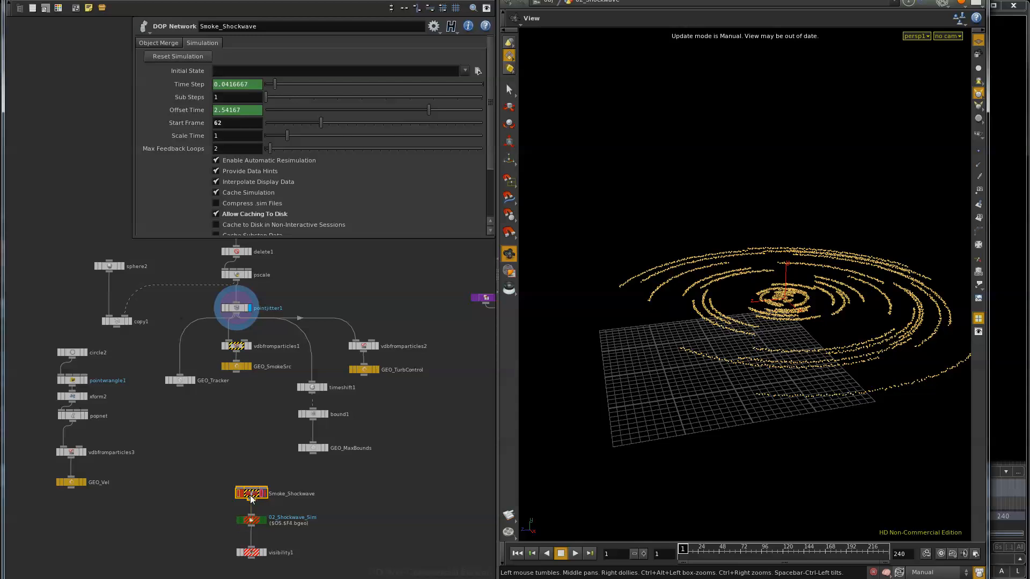
pyautogui.click(252, 521)
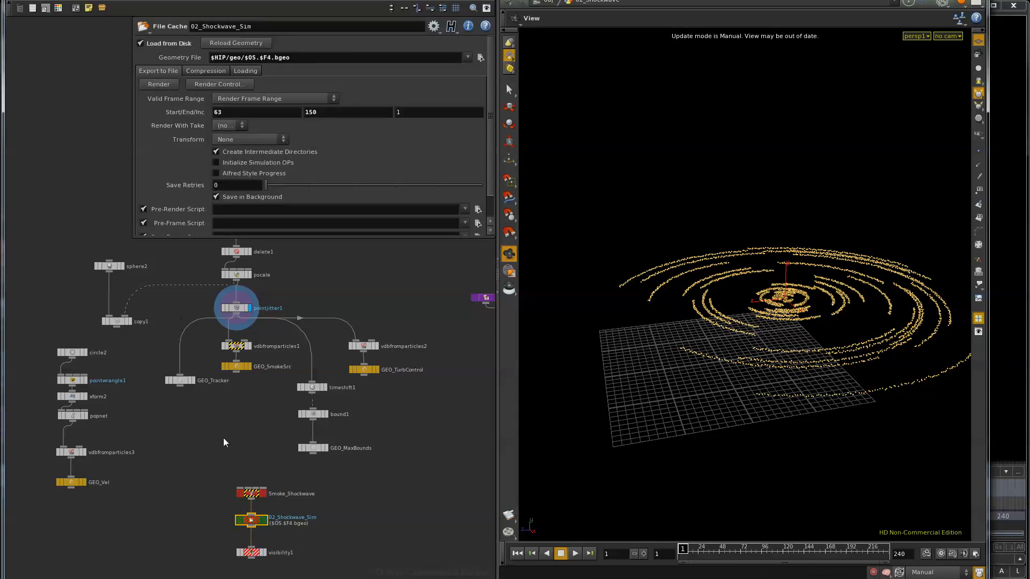
pyautogui.scroll(-3, 226, 443)
pyautogui.moveTo(252, 318); pyautogui.dragTo(255, 391, button='middle')
pyautogui.scroll(3, 259, 485)
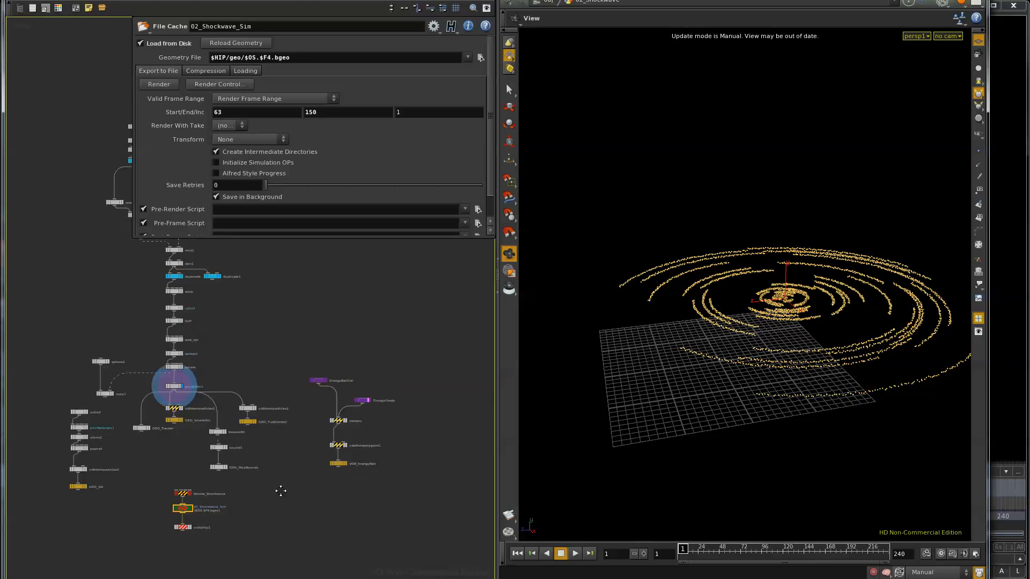
pyautogui.click(246, 394)
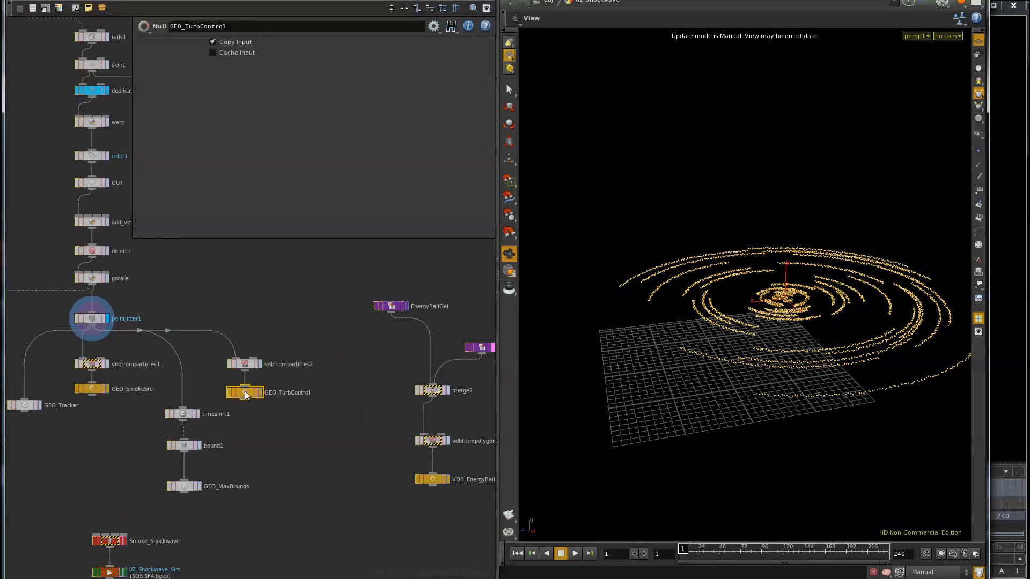
pyautogui.click(393, 306)
pyautogui.moveTo(255, 521); pyautogui.dragTo(325, 397, button='middle')
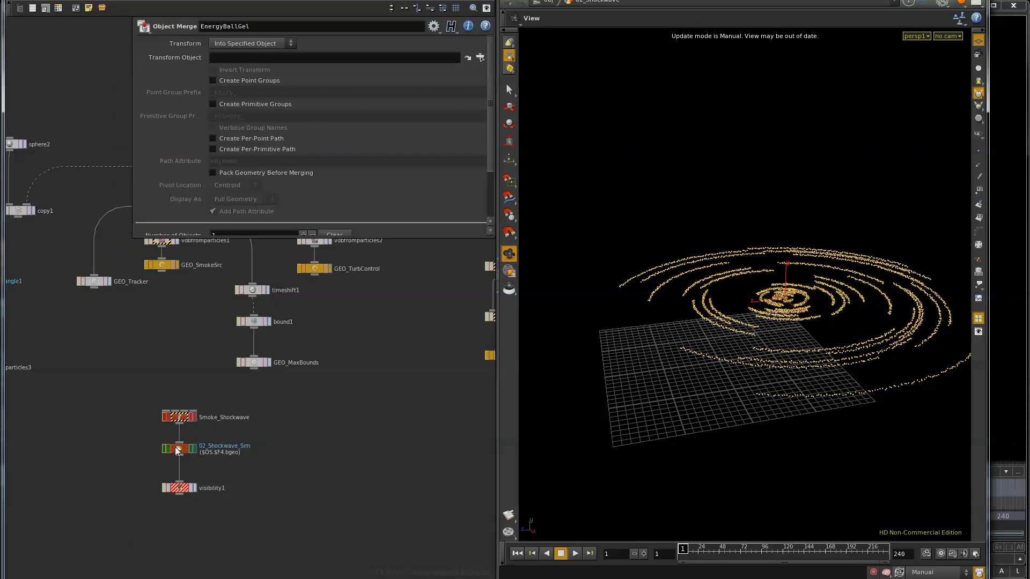
pyautogui.click(176, 448)
# Review the copy settings of the duplicate node and the chain above it up to adj_pscale1
pyautogui.moveTo(368, 365); pyautogui.dragTo(377, 503, button='middle')
pyautogui.moveTo(224, 273); pyautogui.dragTo(236, 436, button='middle')
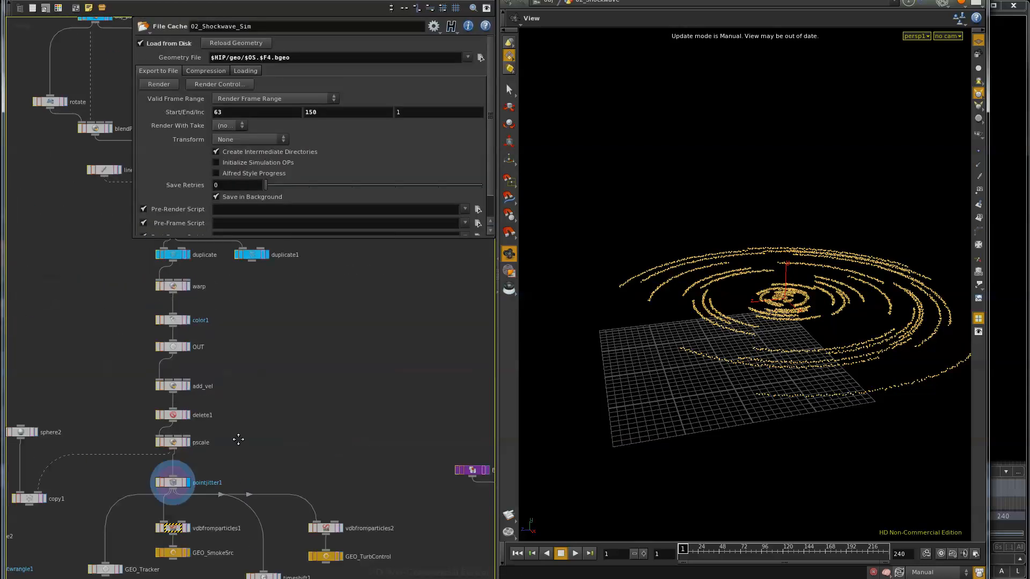
pyautogui.moveTo(248, 270); pyautogui.dragTo(249, 322, button='middle')
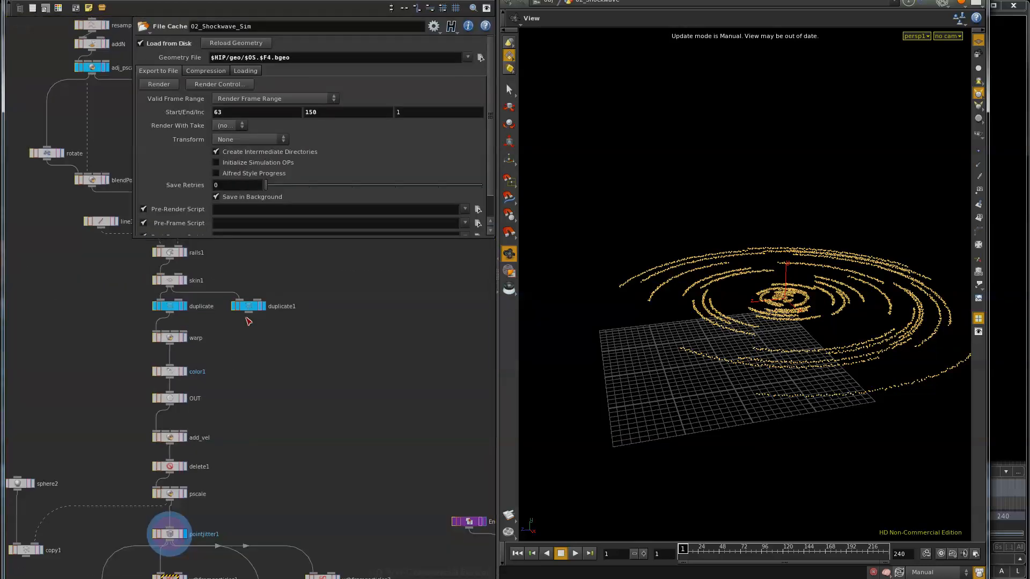
pyautogui.click(170, 307)
pyautogui.moveTo(282, 386); pyautogui.dragTo(290, 489, button='middle')
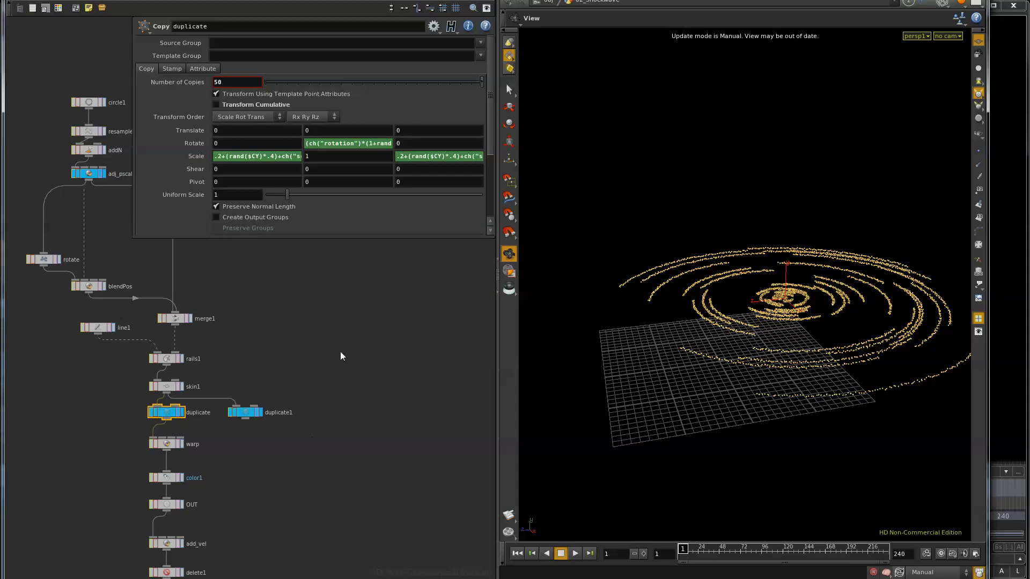
pyautogui.moveTo(340, 353); pyautogui.dragTo(327, 420, button='middle')
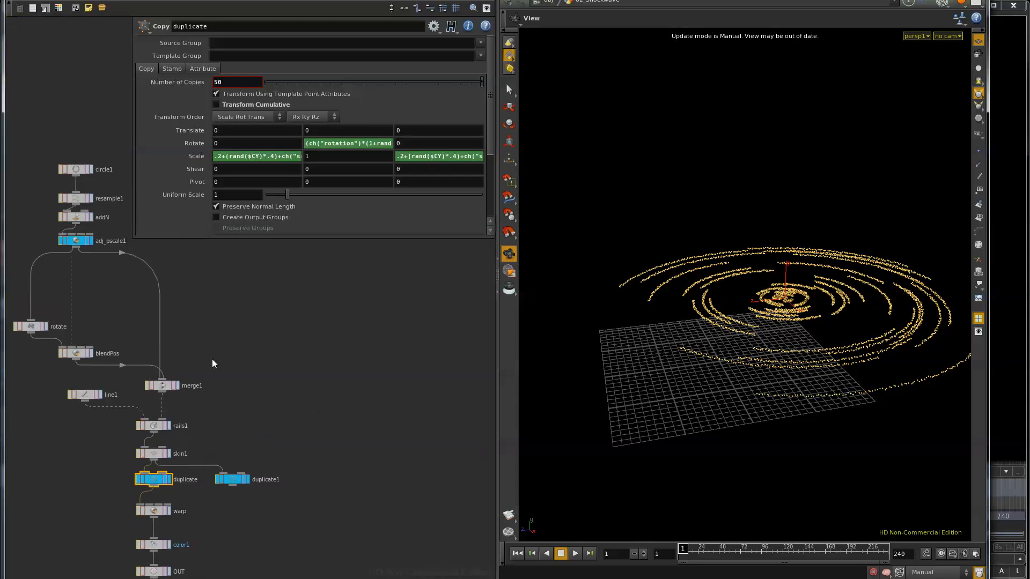
# Review the adj_pscale1 and duplicate nodes with the chain below them, and return to the object level
pyautogui.click(79, 243)
pyautogui.click(158, 479)
pyautogui.moveTo(263, 535); pyautogui.dragTo(285, 414, button='middle')
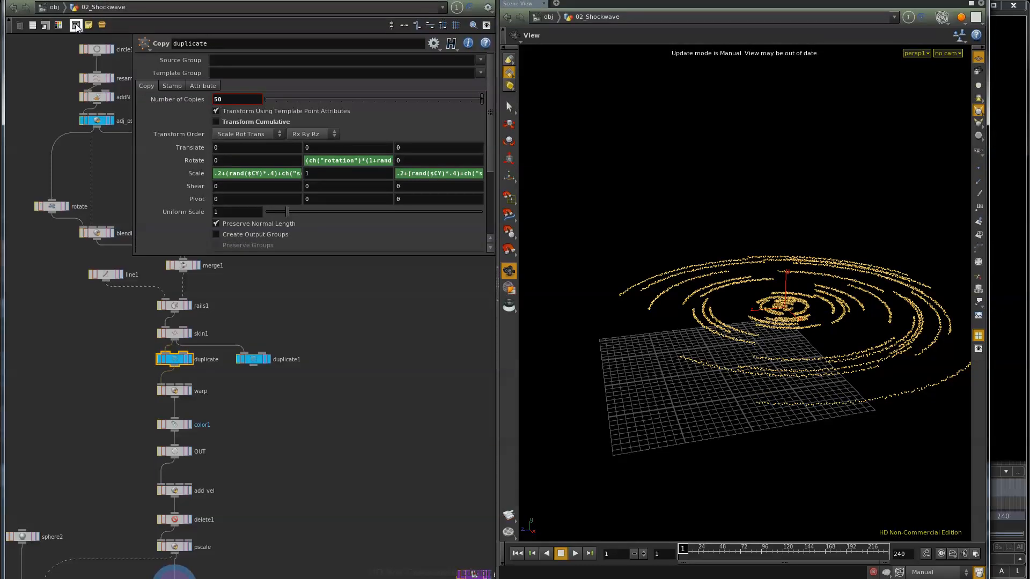
pyautogui.click(55, 7)
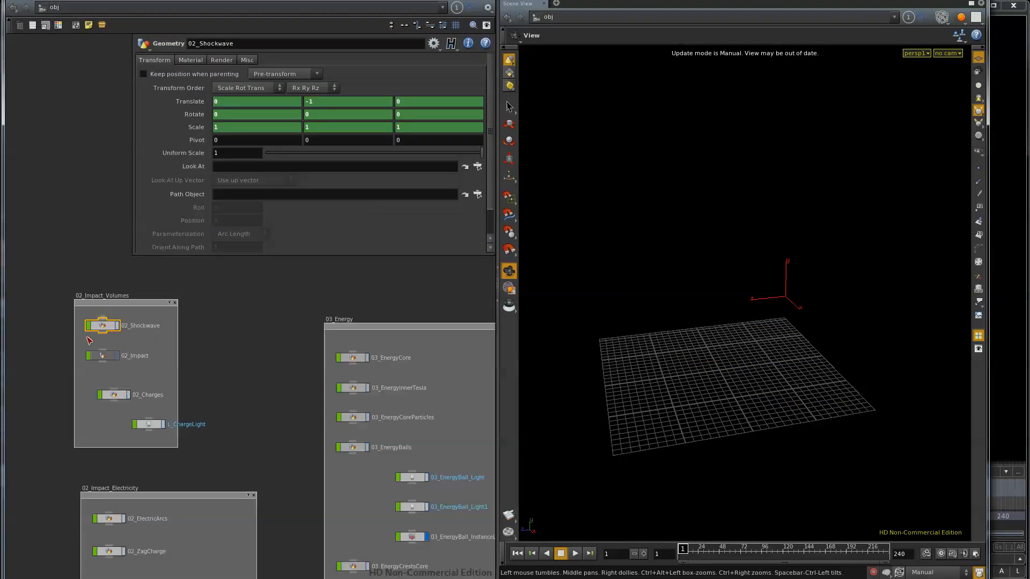
# Look briefly into the 02_Impact network and return to the object level
pyautogui.doubleClick(102, 356)
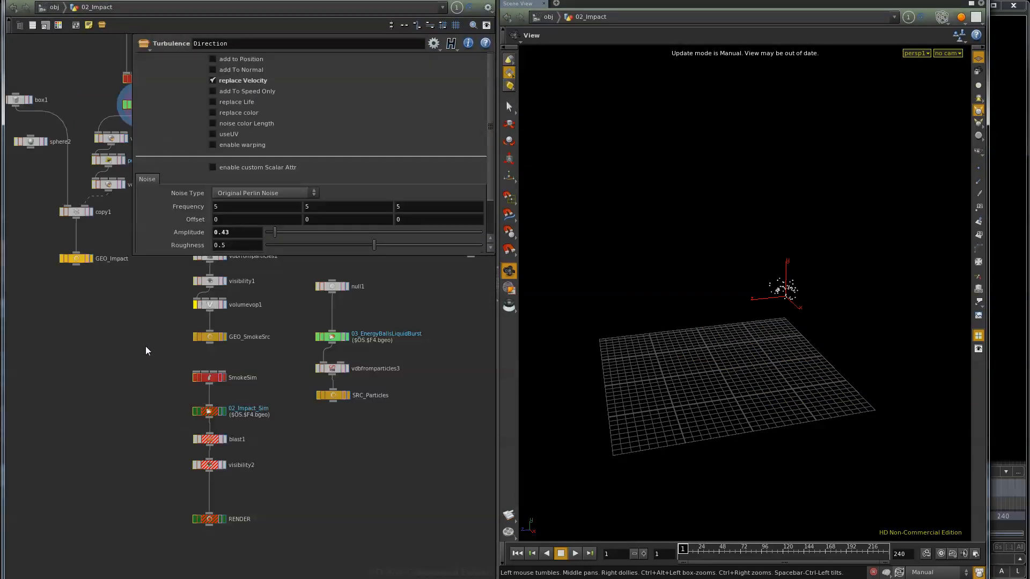
pyautogui.moveTo(145, 354); pyautogui.dragTo(143, 465, button='middle')
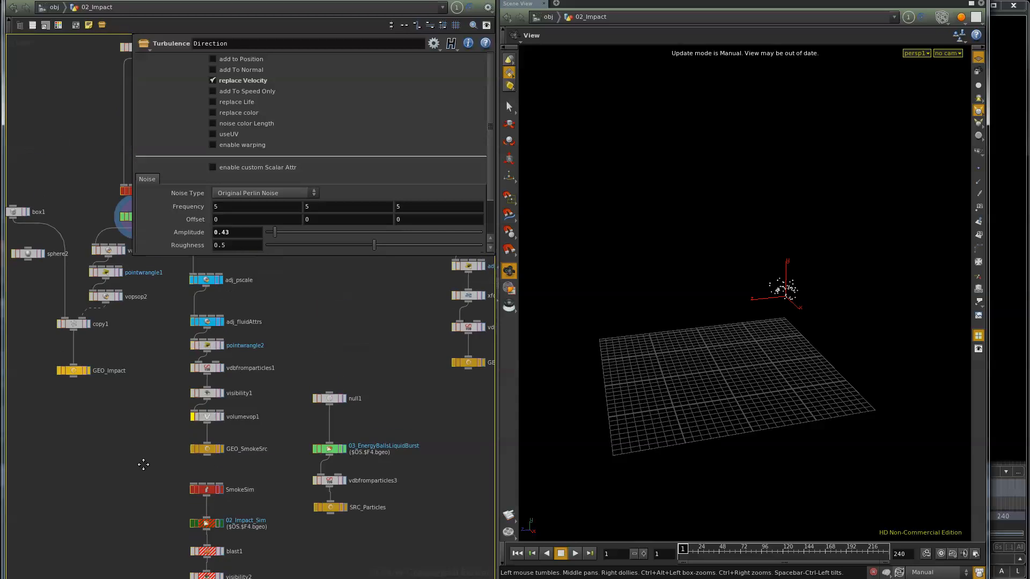
pyautogui.click(54, 7)
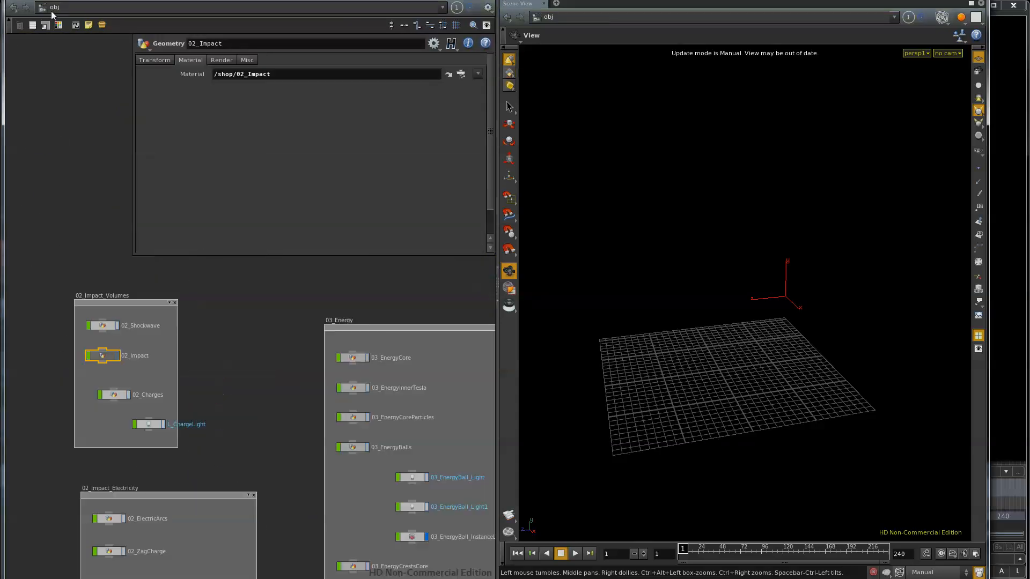
# Inspect the node tree and impact_01 file cache in the 02_Charges network, and return to the object level
pyautogui.doubleClick(116, 395)
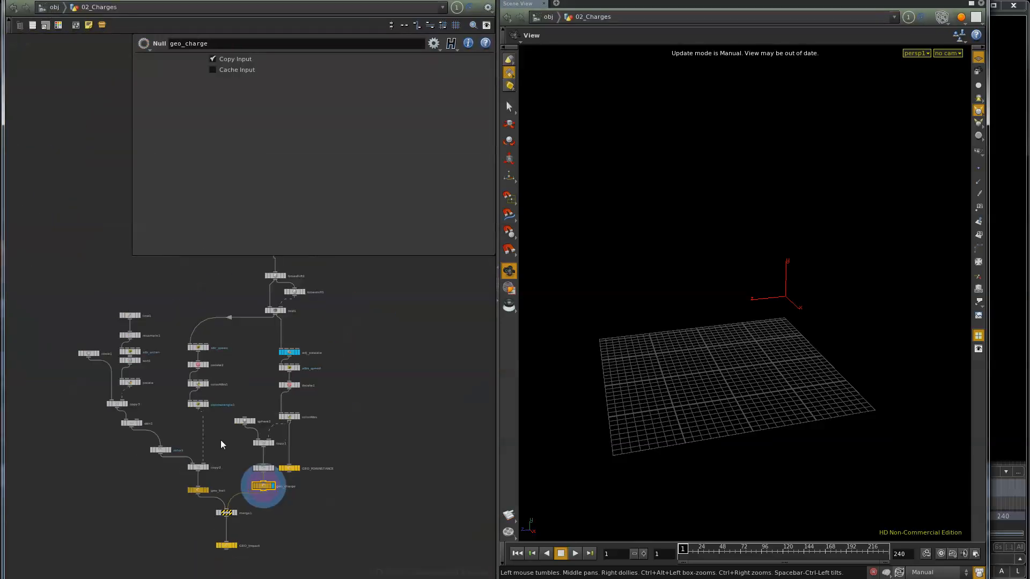
pyautogui.moveTo(255, 367); pyautogui.dragTo(235, 350, button='middle')
pyautogui.moveTo(314, 346); pyautogui.dragTo(302, 404, button='middle')
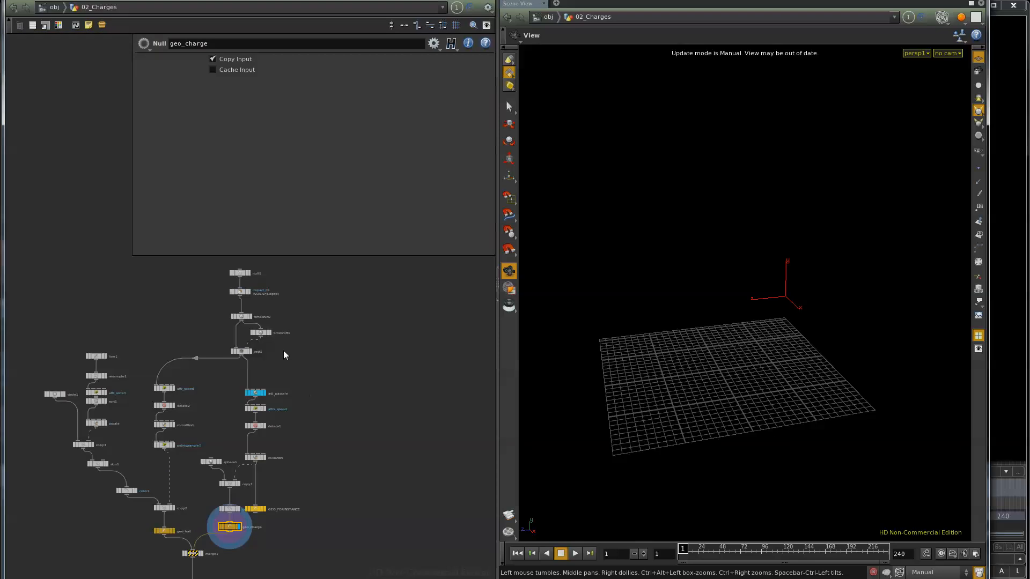
pyautogui.scroll(3, 284, 355)
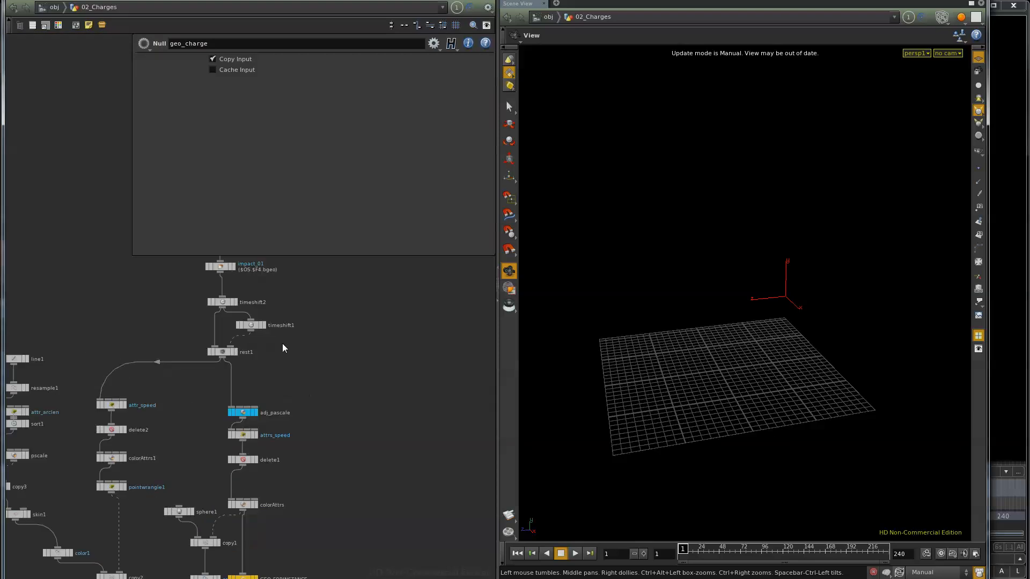
pyautogui.click(233, 267)
pyautogui.moveTo(700, 550)
pyautogui.mouseDown()
pyautogui.moveTo(731, 549)
pyautogui.moveTo(680, 549)
pyautogui.mouseUp()
pyautogui.click(53, 7)
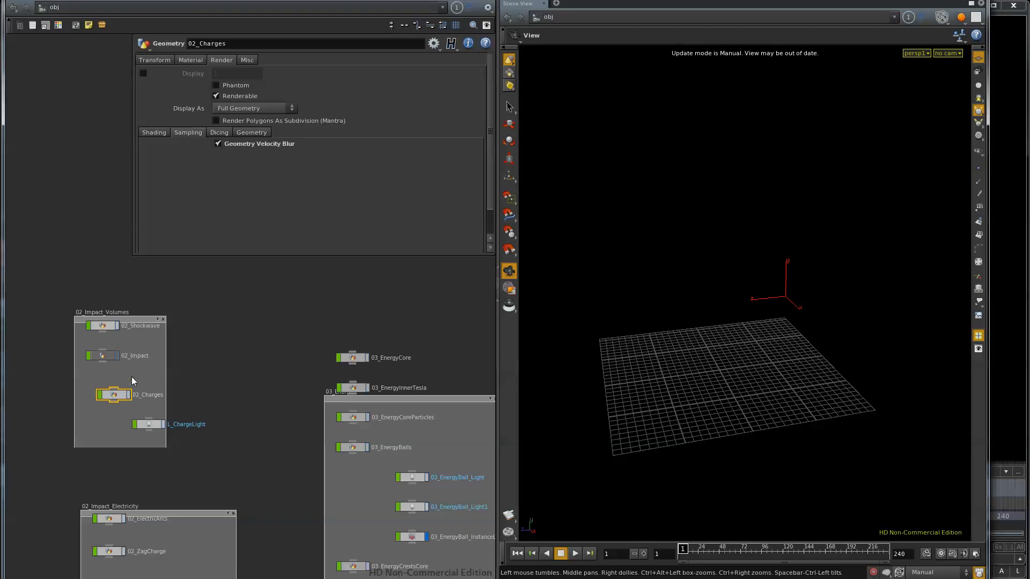
# Reopen the 02_Impact network and examine the upper node chains that feed the particle simulations
pyautogui.doubleClick(105, 356)
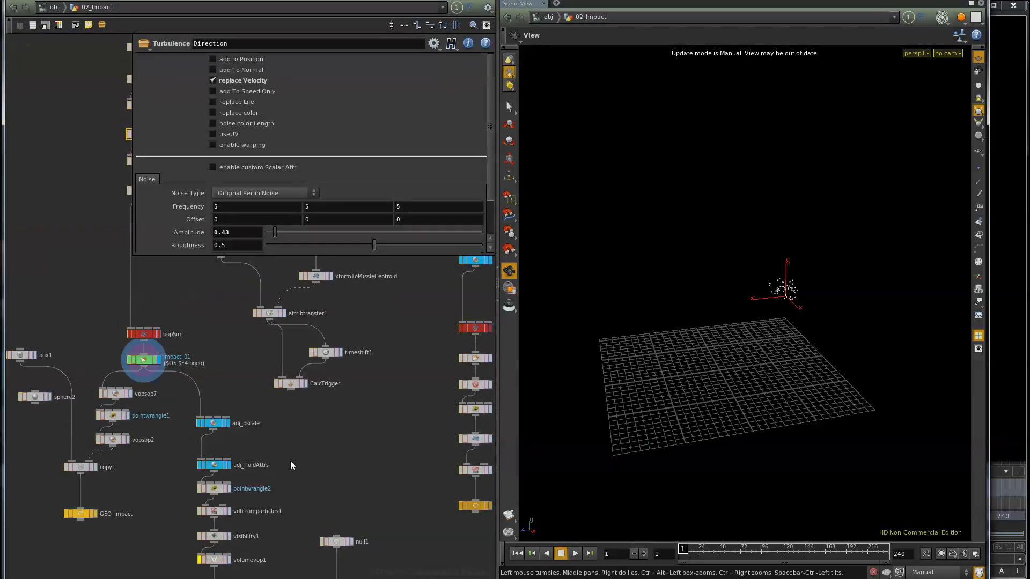
pyautogui.moveTo(202, 365); pyautogui.dragTo(182, 563, button='middle')
pyautogui.scroll(-3, 182, 561)
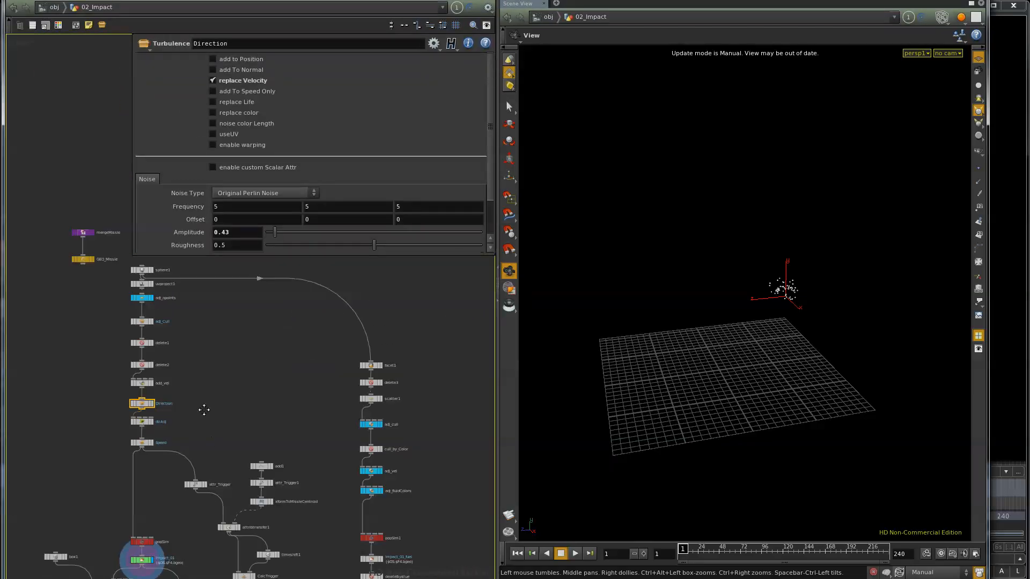
pyautogui.moveTo(202, 410); pyautogui.dragTo(172, 359, button='middle')
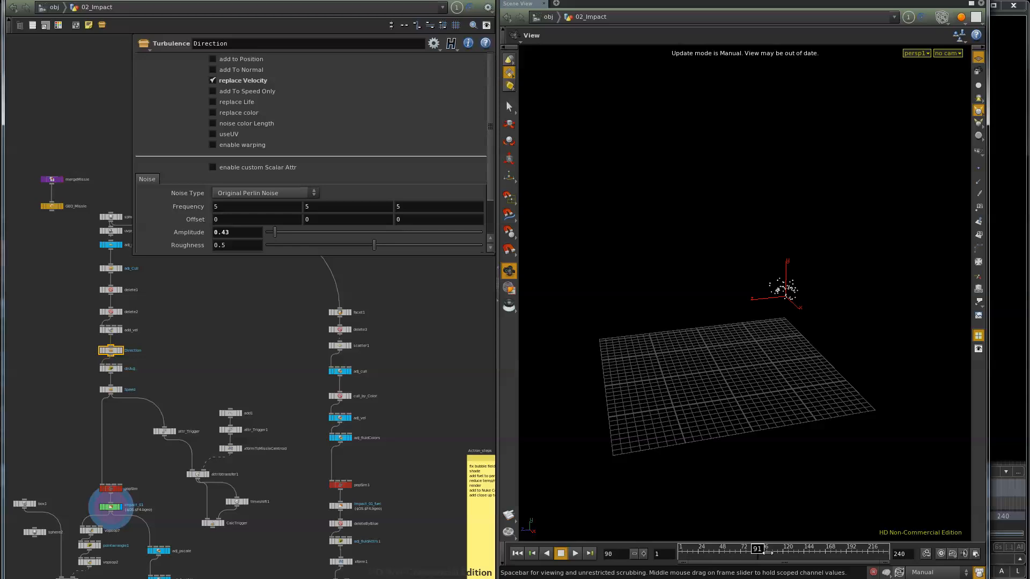
# Switch the update mode to Auto Update and view the impact particles from the side at frame 98
pyautogui.click(918, 572)
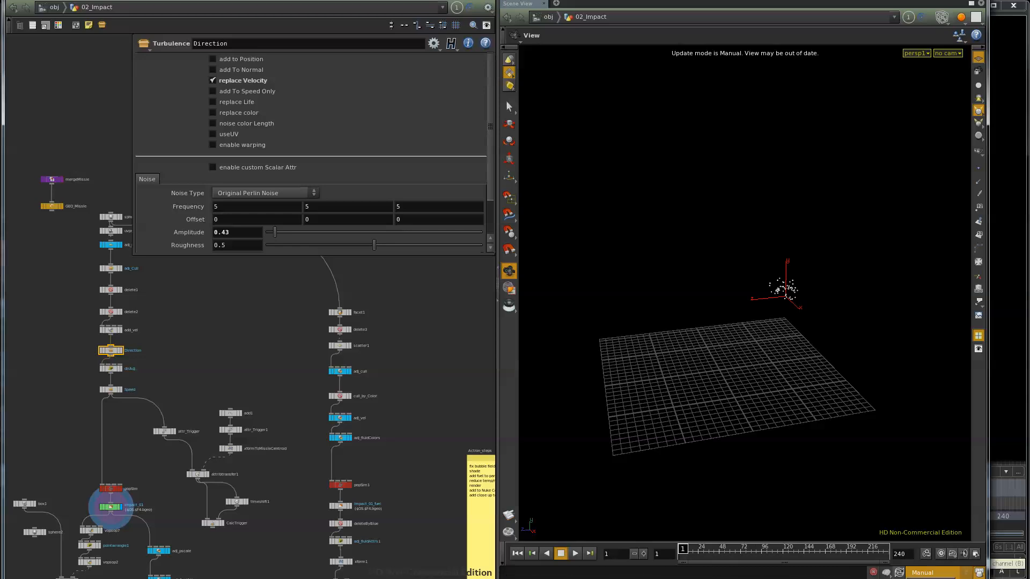
pyautogui.click(925, 572)
pyautogui.moveTo(714, 547); pyautogui.dragTo(764, 552)
pyautogui.moveTo(766, 346); pyautogui.dragTo(903, 340)
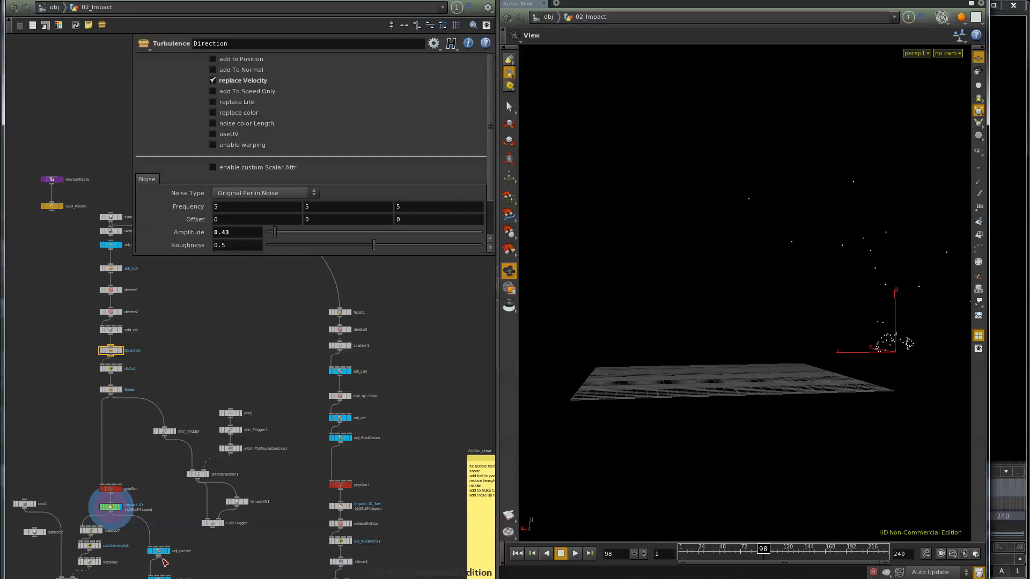
# Look over the fuel and smoke source branches of 02_Impact and display the GEO_Impact geometry
pyautogui.moveTo(228, 551); pyautogui.dragTo(233, 438, button='middle')
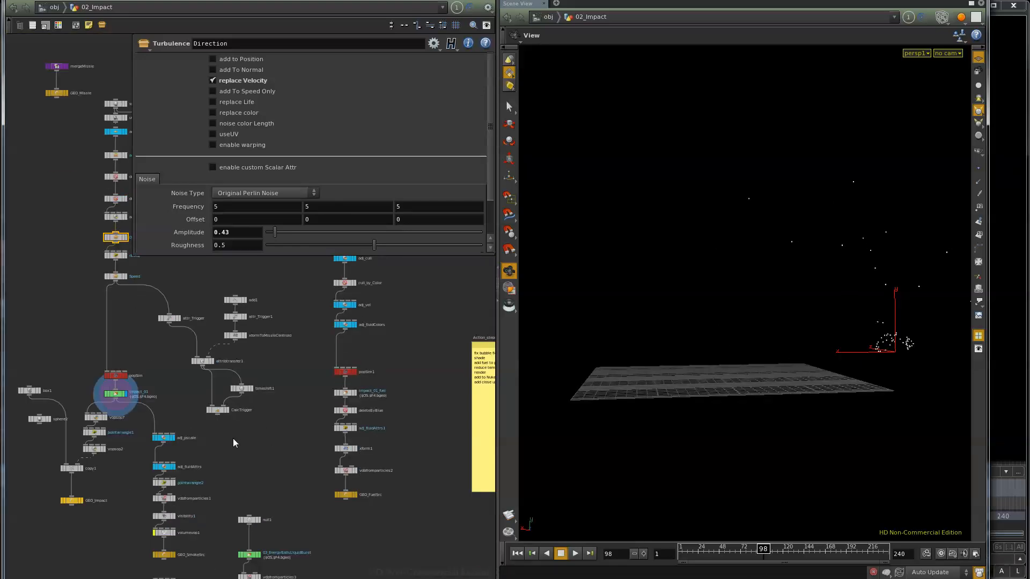
pyautogui.moveTo(314, 396); pyautogui.dragTo(290, 441, button='middle')
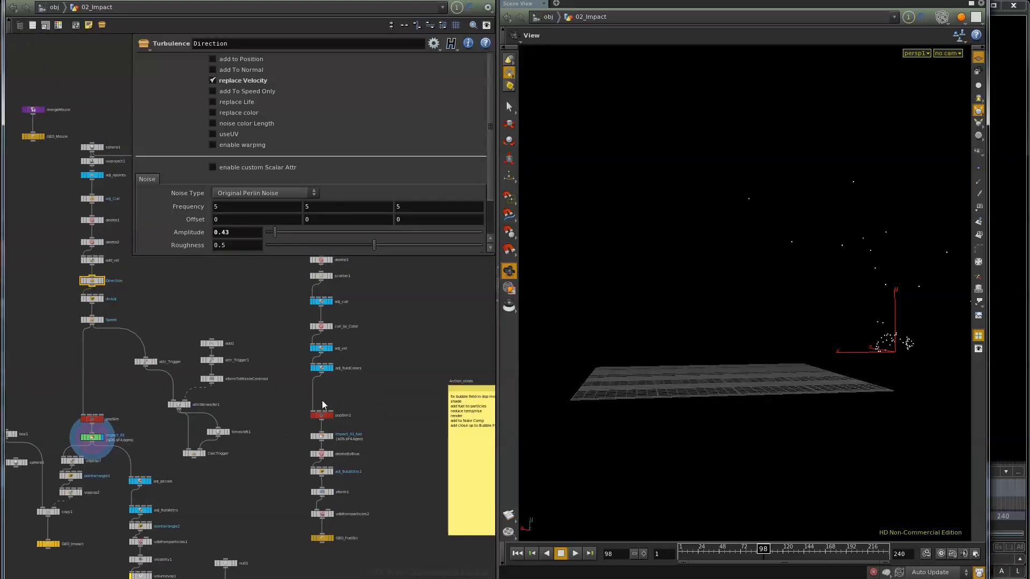
pyautogui.scroll(2, 337, 382)
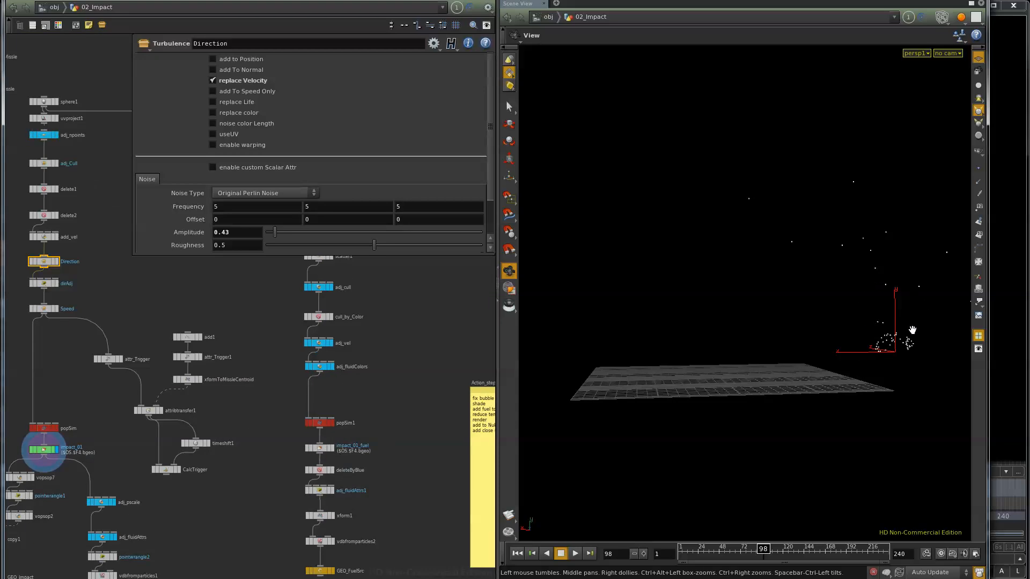
pyautogui.moveTo(249, 552); pyautogui.dragTo(302, 407, button='middle')
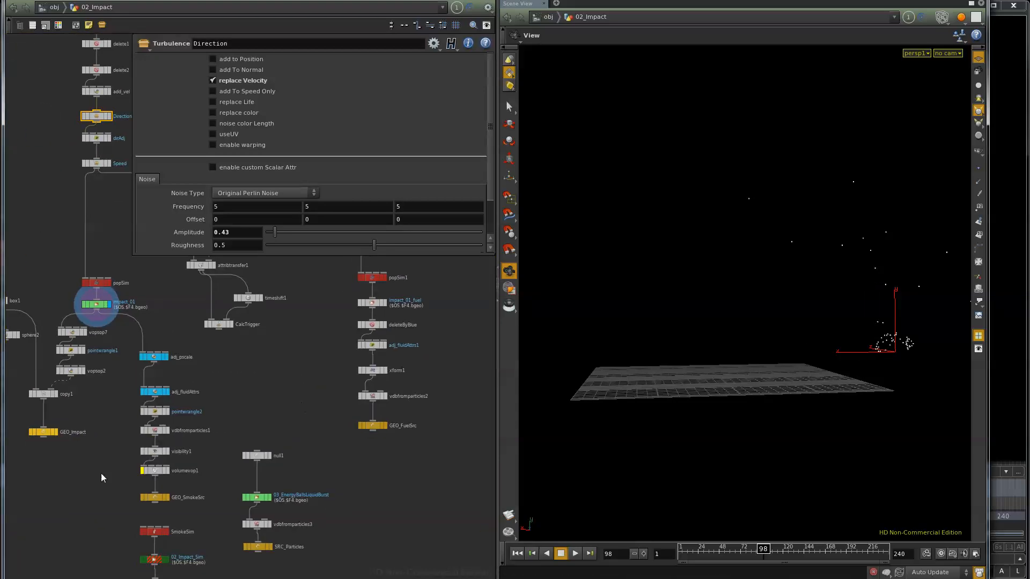
pyautogui.moveTo(104, 478); pyautogui.dragTo(144, 510, button='middle')
pyautogui.click(92, 457)
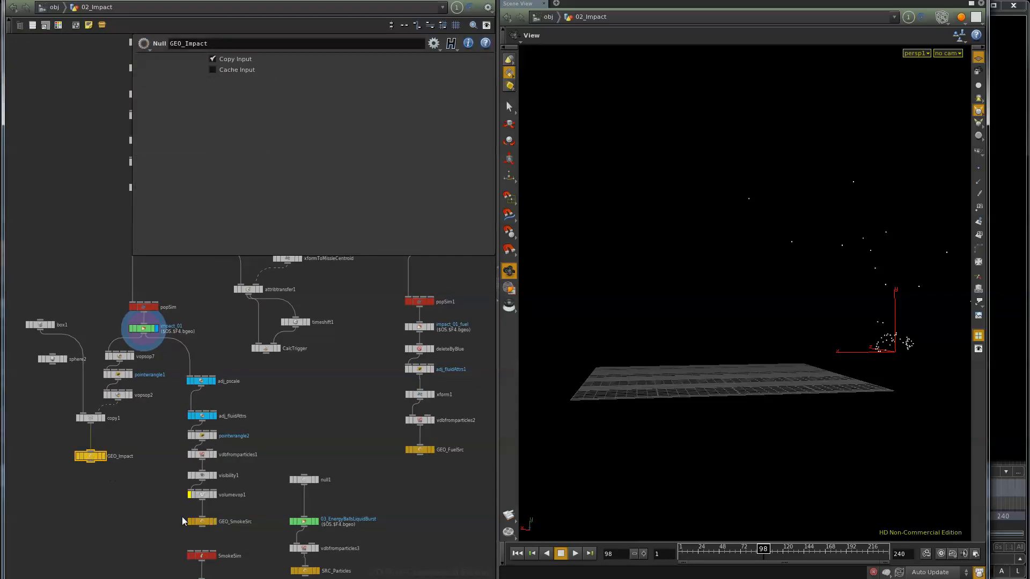
pyautogui.click(103, 456)
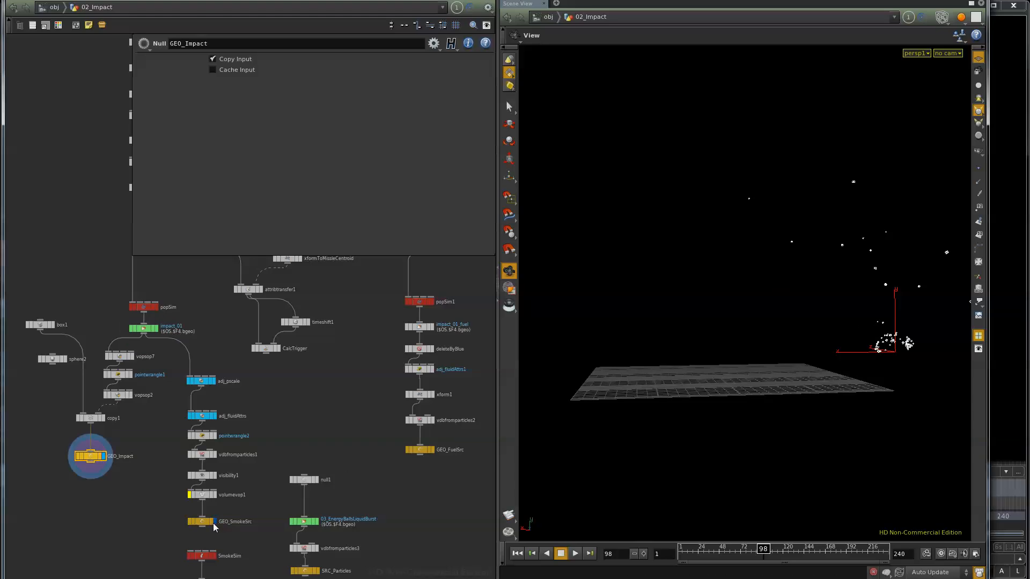
# Display the GEO_SmokeSrc volume and review the temperature and density expression in pointwrangle2
pyautogui.click(200, 524)
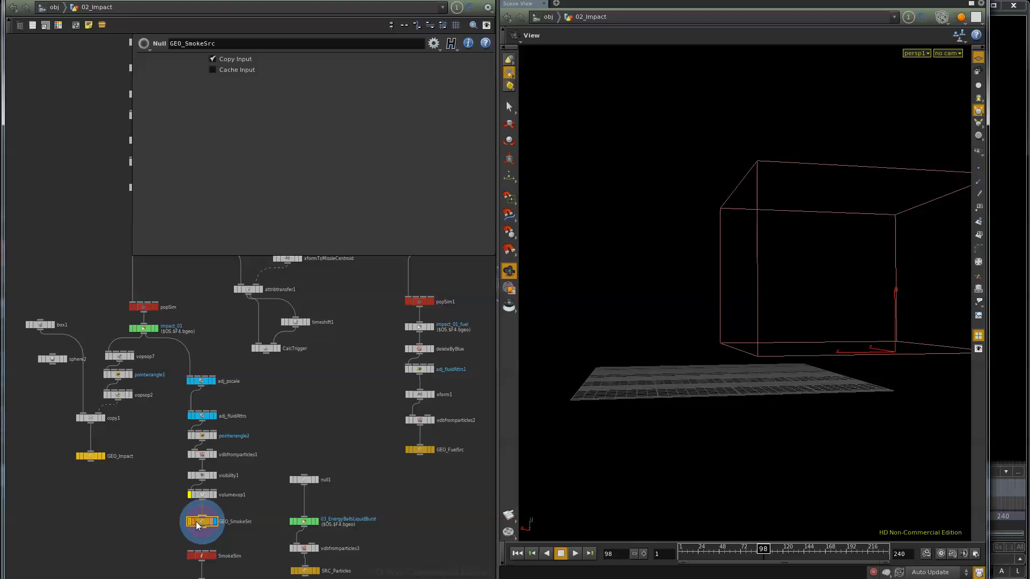
pyautogui.scroll(3, 236, 524)
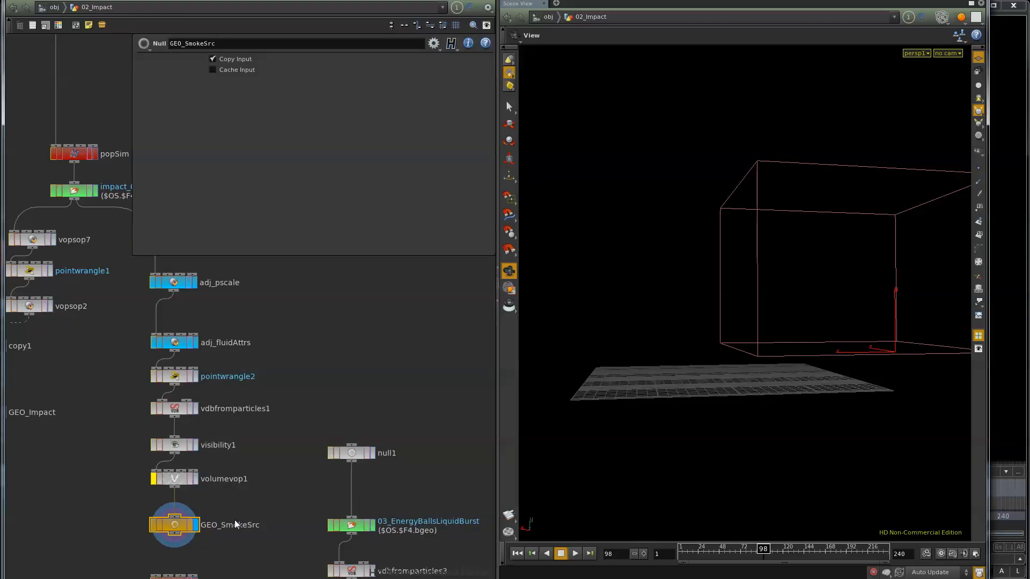
pyautogui.click(196, 376)
pyautogui.click(180, 378)
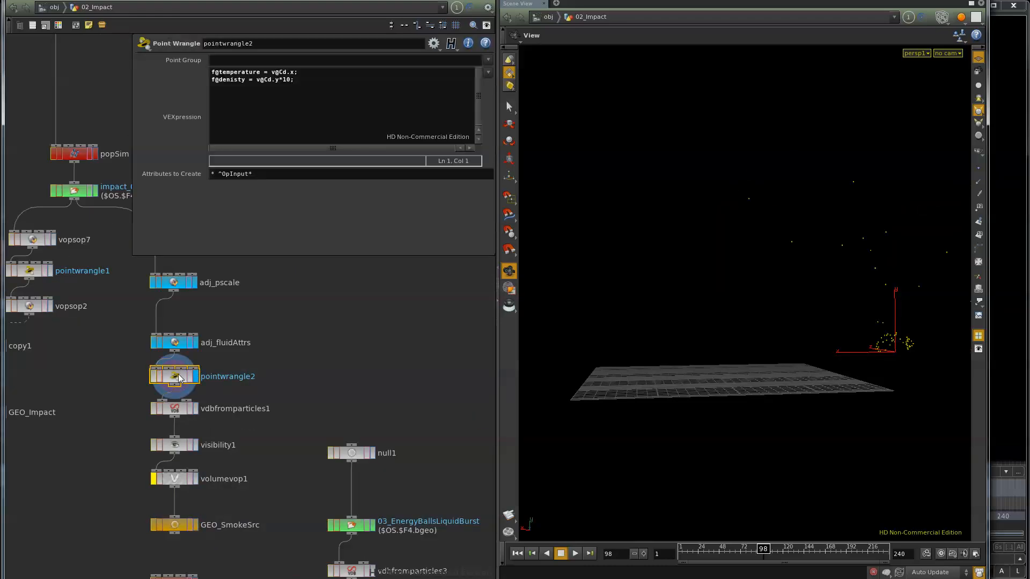
# Display the impact_01_fuel file cache and inspect its particles from several angles at frame 77
pyautogui.moveTo(269, 474); pyautogui.dragTo(194, 481, button='middle')
pyautogui.scroll(-1, 195, 480)
pyautogui.moveTo(343, 459); pyautogui.dragTo(258, 508, button='middle')
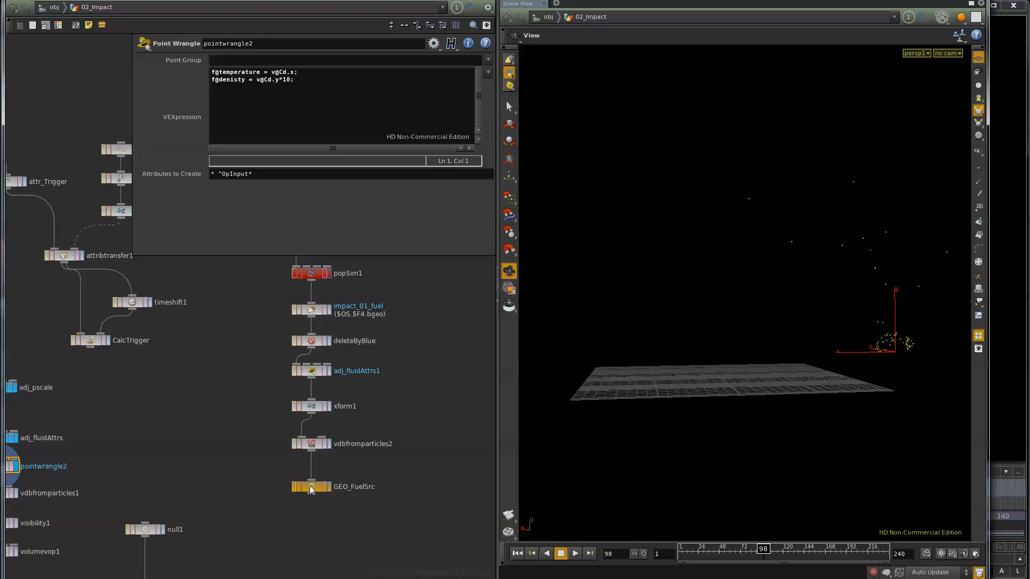
pyautogui.moveTo(191, 353); pyautogui.dragTo(187, 380, button='middle')
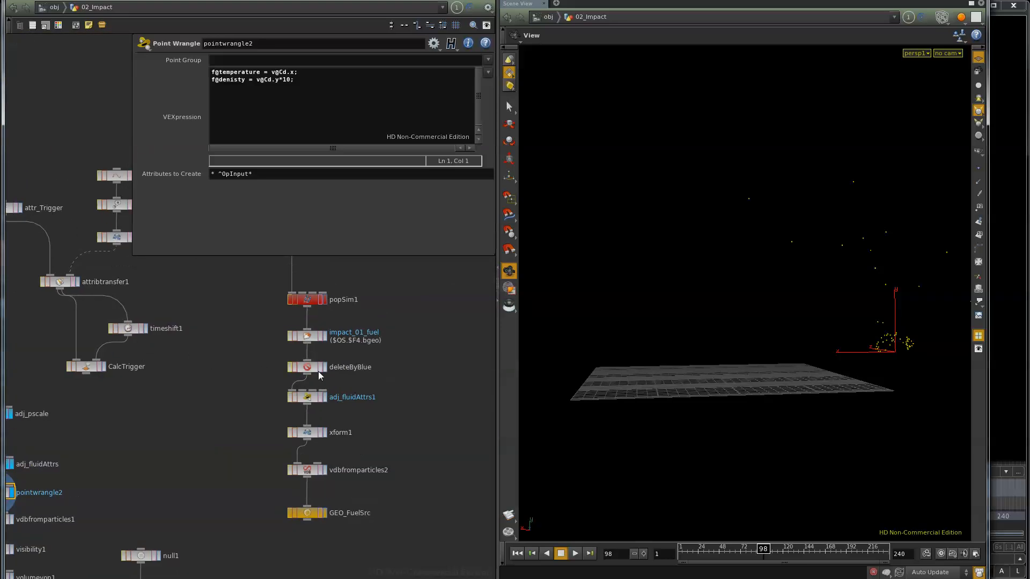
pyautogui.click(326, 339)
pyautogui.moveTo(751, 550)
pyautogui.mouseDown()
pyautogui.moveTo(718, 551)
pyautogui.moveTo(746, 550)
pyautogui.mouseUp()
pyautogui.moveTo(860, 347); pyautogui.dragTo(530, 464)
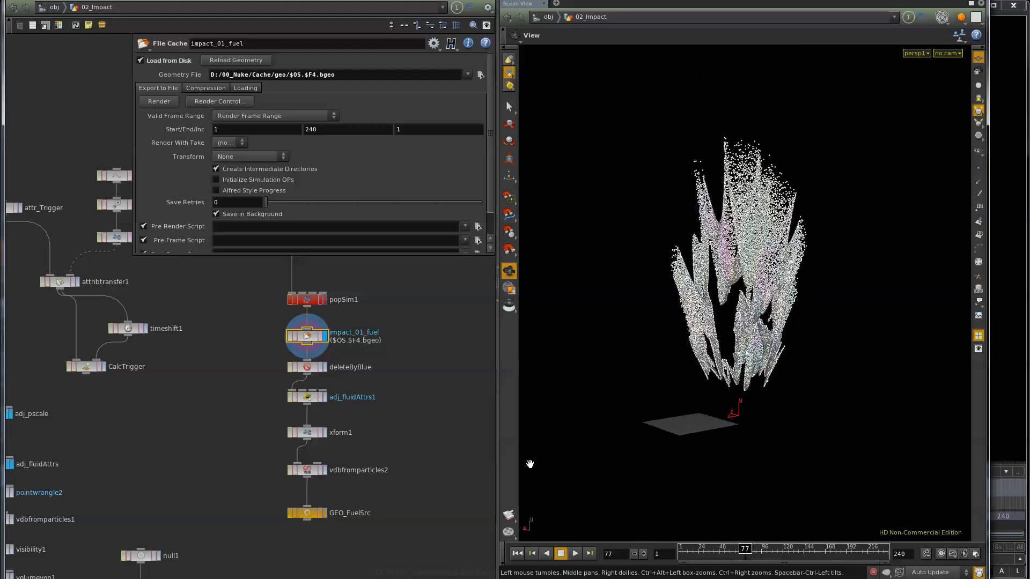
pyautogui.moveTo(747, 345); pyautogui.dragTo(715, 337)
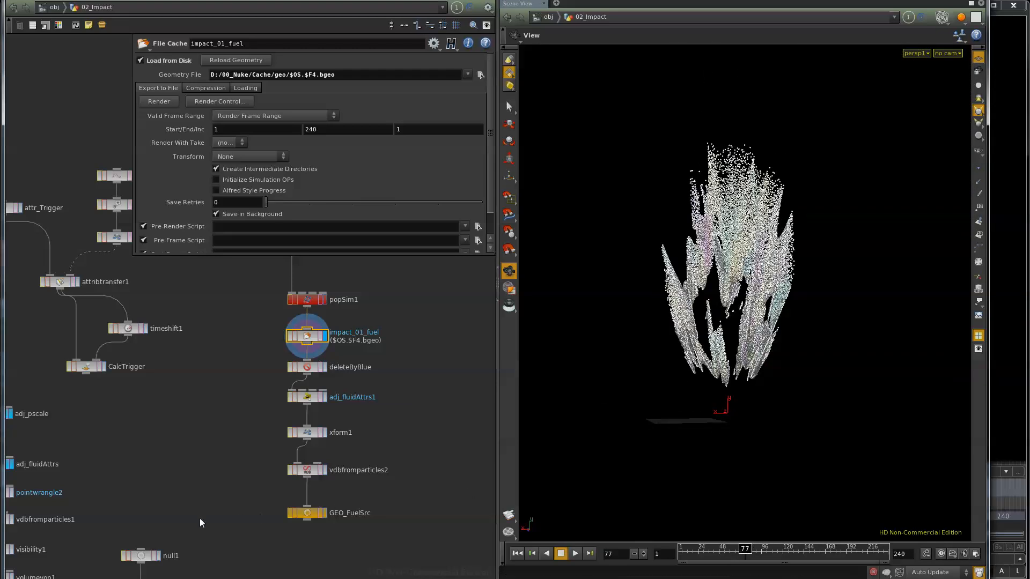
# Display deleteByBlue, scrub to frame 66 and review the transform settings of xform1
pyautogui.moveTo(261, 469); pyautogui.dragTo(274, 413, button='middle')
pyautogui.click(337, 312)
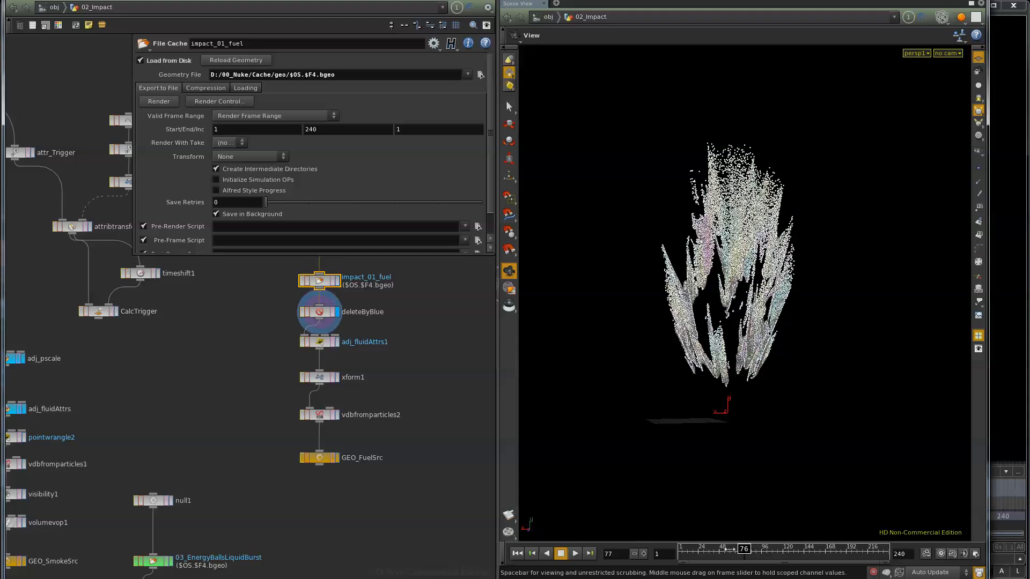
pyautogui.moveTo(744, 552)
pyautogui.mouseDown()
pyautogui.moveTo(755, 553)
pyautogui.moveTo(714, 553)
pyautogui.moveTo(754, 552)
pyautogui.moveTo(735, 553)
pyautogui.mouseUp()
pyautogui.click(337, 377)
pyautogui.click(320, 379)
# Display the 03_EnergyBallsLiquidBurst file cache and scrub its particles to frame 129
pyautogui.moveTo(190, 465); pyautogui.dragTo(205, 318, button='middle')
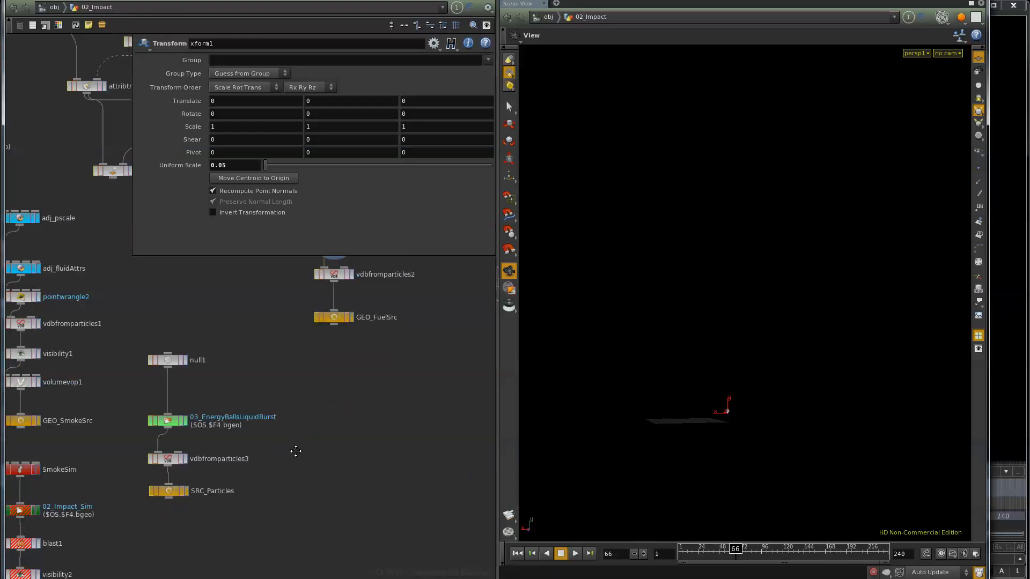
pyautogui.moveTo(295, 448); pyautogui.dragTo(387, 414, button='middle')
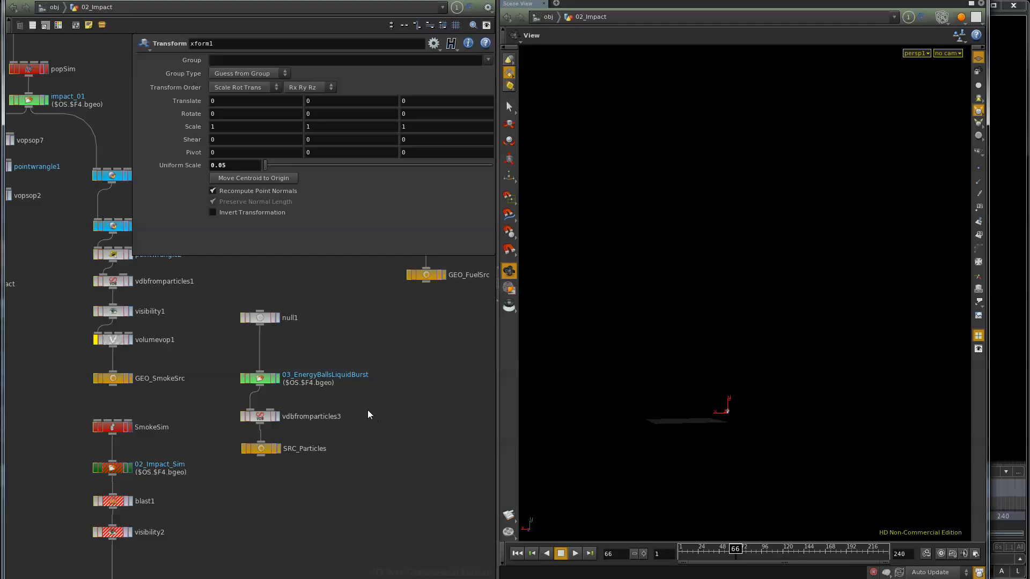
pyautogui.click(278, 380)
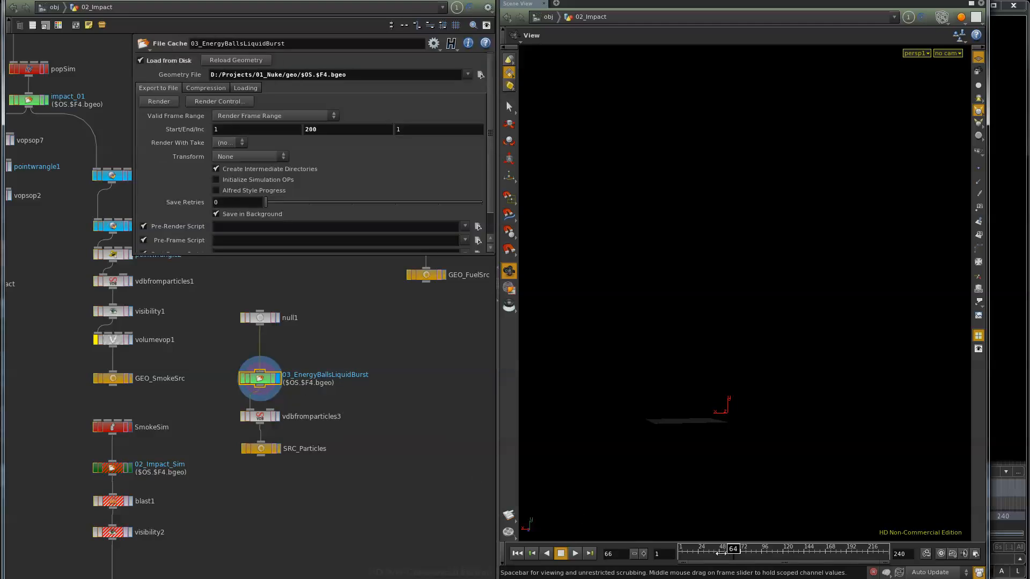
pyautogui.moveTo(721, 554); pyautogui.dragTo(783, 549)
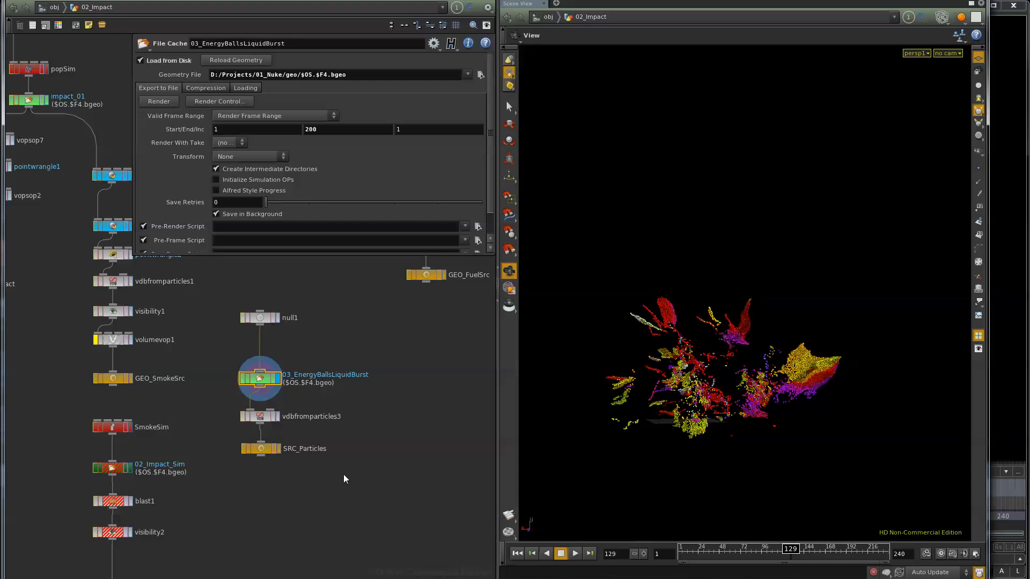
# Return the timeline to frame 1 and open the SmokeSim network to view its source and solver nodes
pyautogui.moveTo(214, 510); pyautogui.dragTo(223, 463, button='middle')
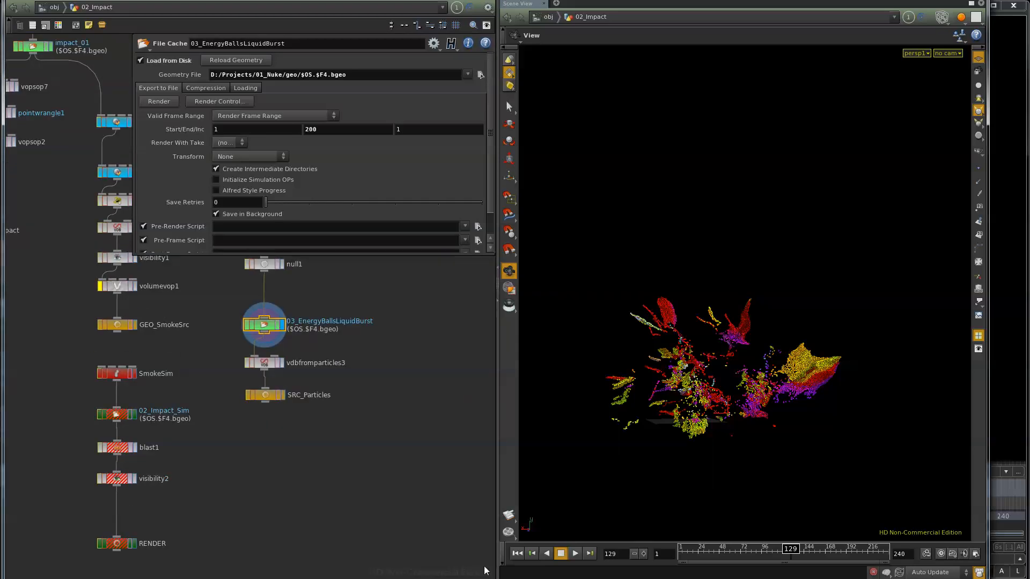
pyautogui.click(517, 553)
pyautogui.doubleClick(119, 378)
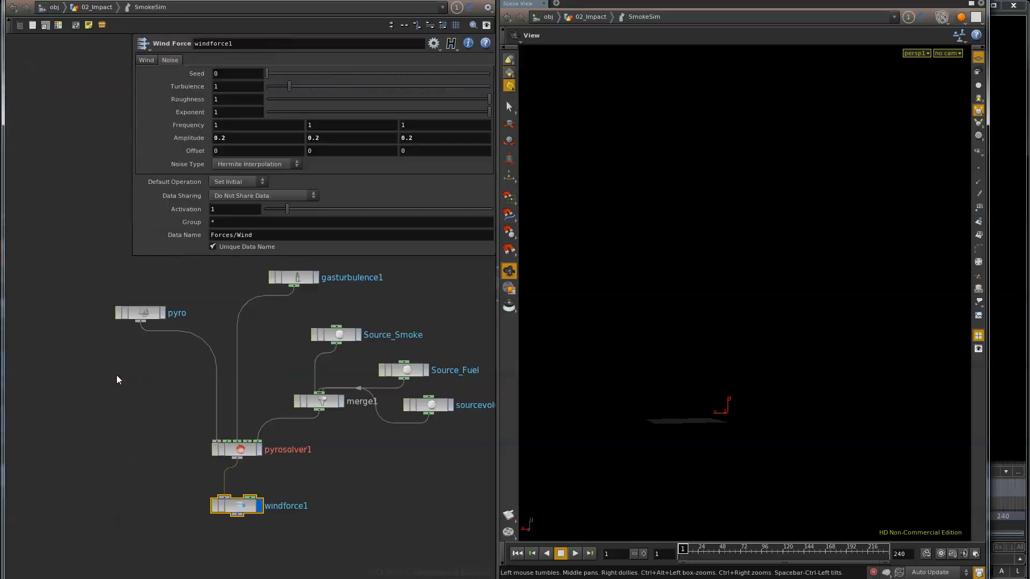
pyautogui.moveTo(361, 499); pyautogui.dragTo(265, 520, button='middle')
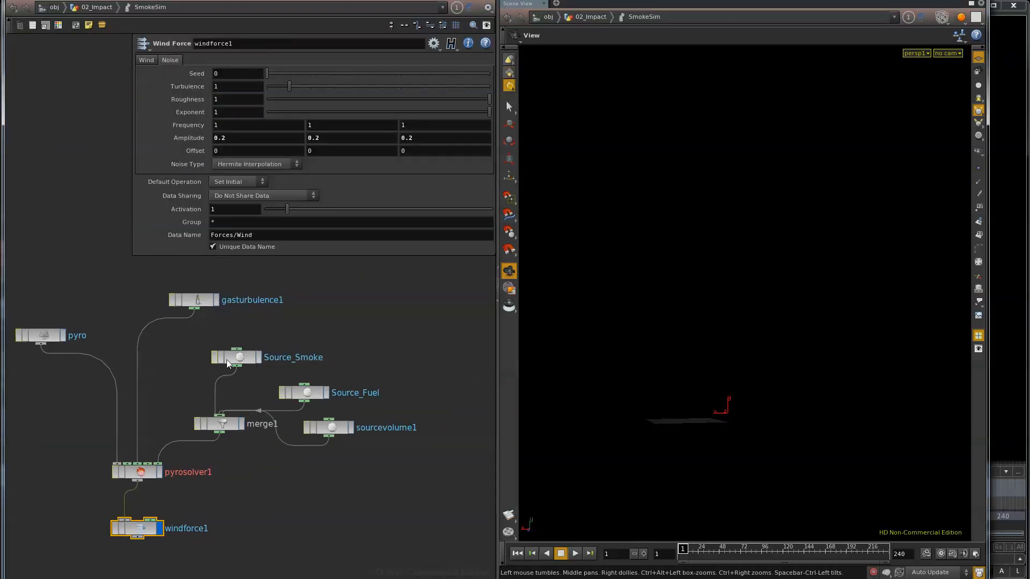
# Arrange the Source_Smoke, Source_Fuel and sourcevolume1 nodes in a tighter staggered layout above merge1
pyautogui.moveTo(230, 363); pyautogui.dragTo(228, 353)
pyautogui.moveTo(304, 400); pyautogui.dragTo(291, 385)
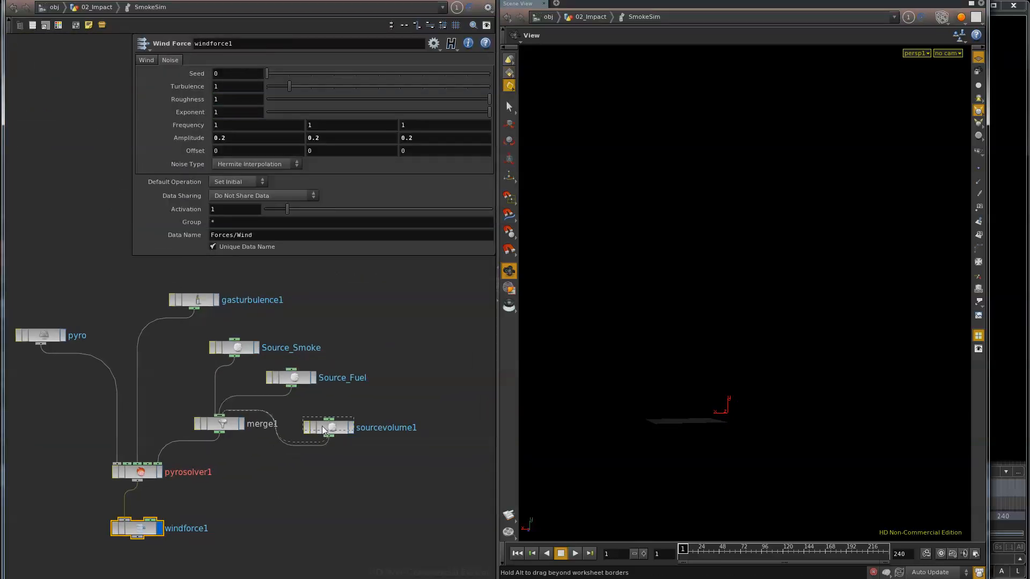
pyautogui.moveTo(324, 431); pyautogui.dragTo(321, 412)
# Rename the sourcevolume1 node to Source_FluidBurstParticles
pyautogui.doubleClick(400, 413)
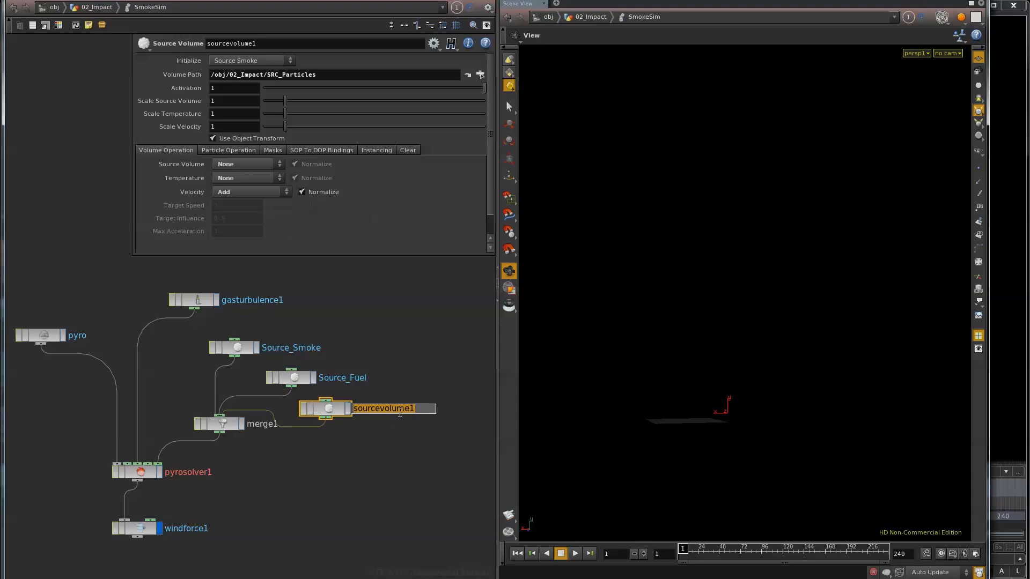
pyautogui.write('S')
pyautogui.write('ource_FluidBurstP')
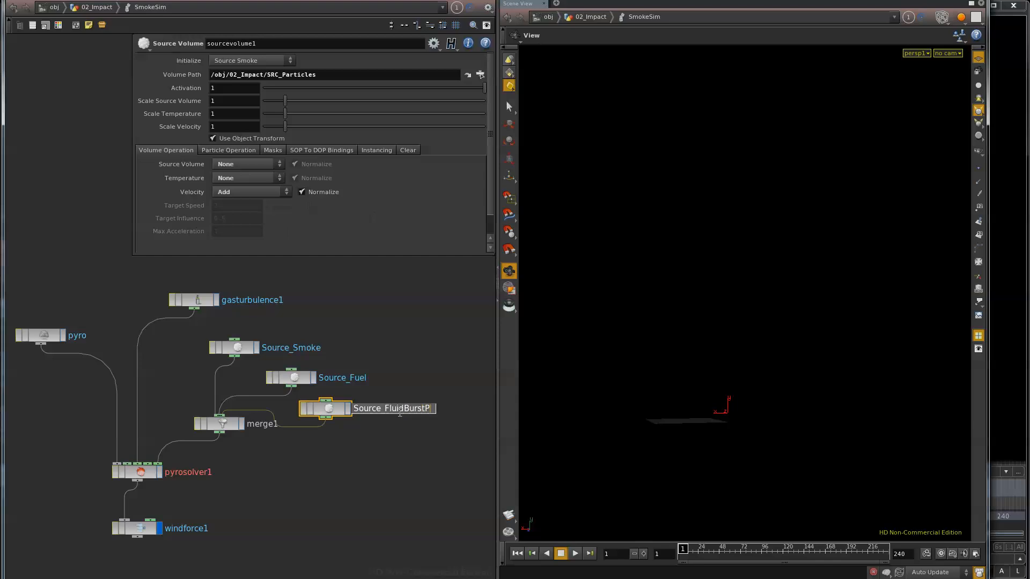
pyautogui.write('articles')
pyautogui.press('Return')
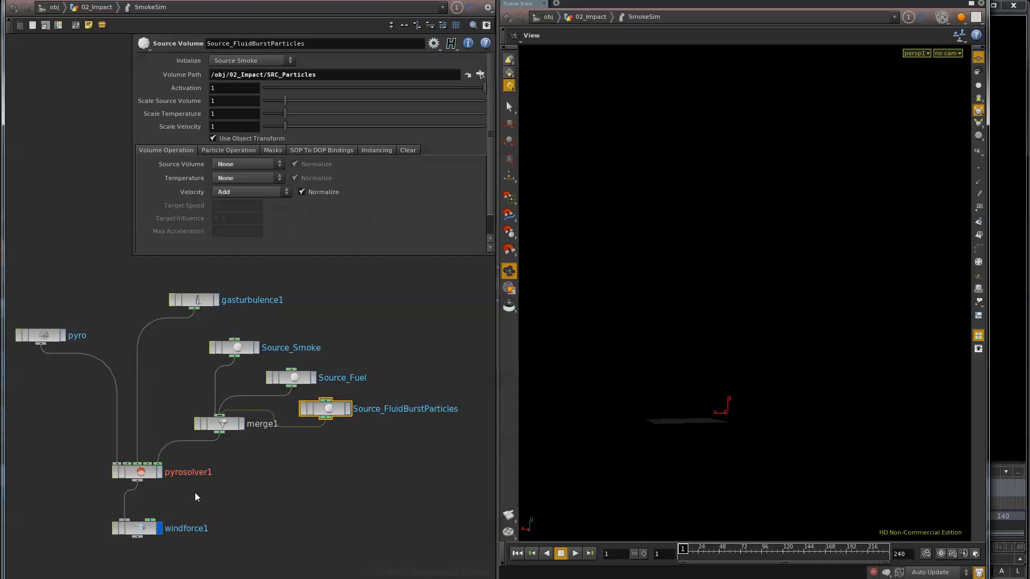
pyautogui.click(312, 493)
# Return to the object level, open the 02_Charges network and scrub the timeline to frame 95
pyautogui.click(97, 7)
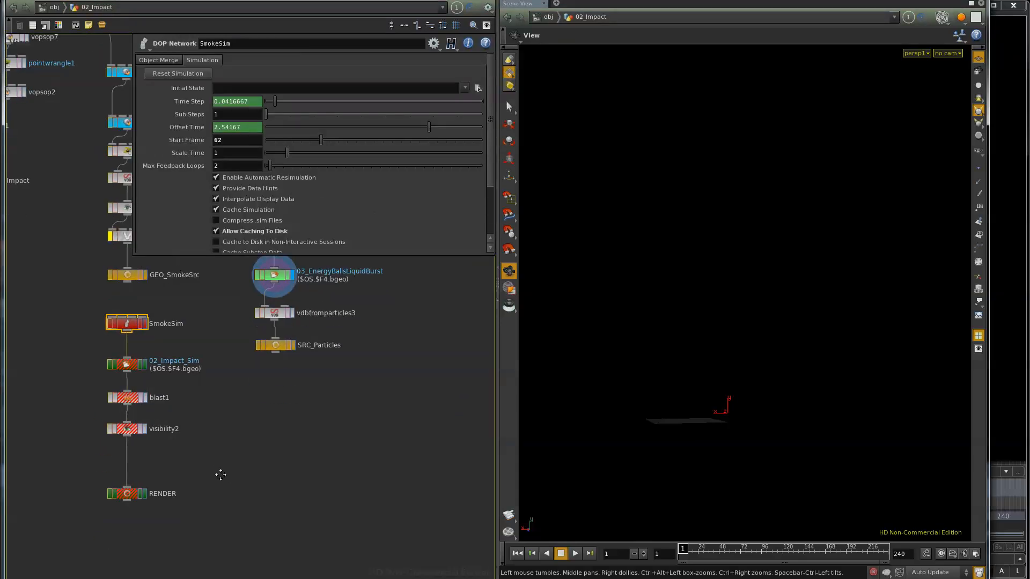
pyautogui.click(54, 8)
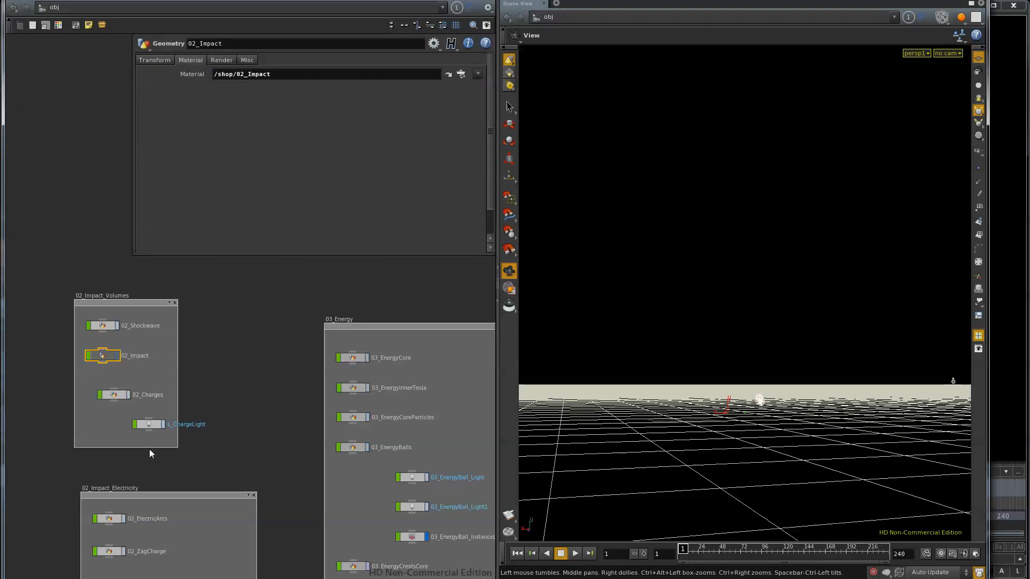
pyautogui.doubleClick(114, 394)
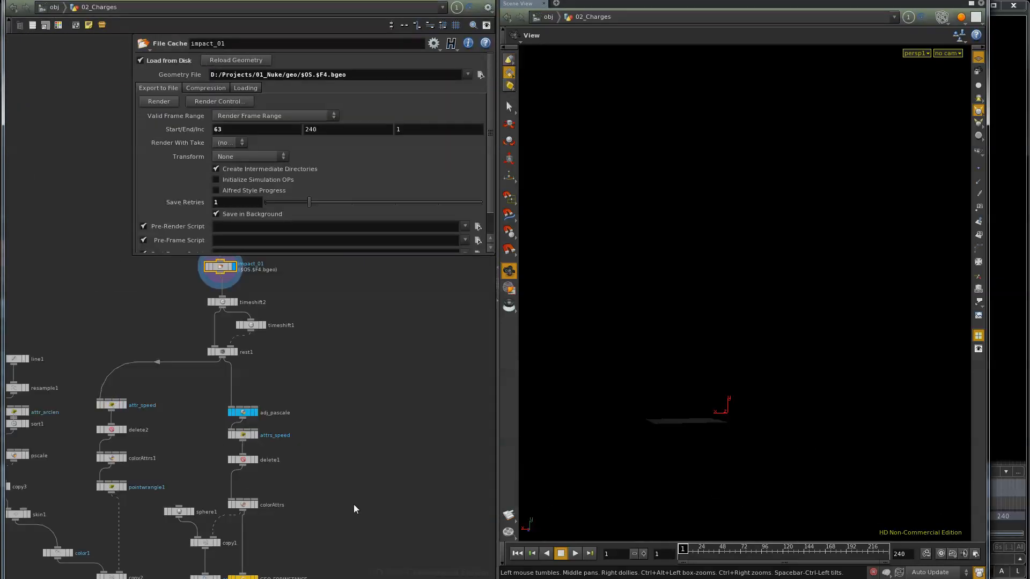
pyautogui.moveTo(692, 555)
pyautogui.mouseDown()
pyautogui.moveTo(772, 556)
pyautogui.moveTo(761, 557)
pyautogui.mouseUp()
# Display merge1 at the end of the 02_Charges network and examine the charges and their trails up close
pyautogui.moveTo(392, 523); pyautogui.dragTo(397, 372, button='middle')
pyautogui.click(162, 493)
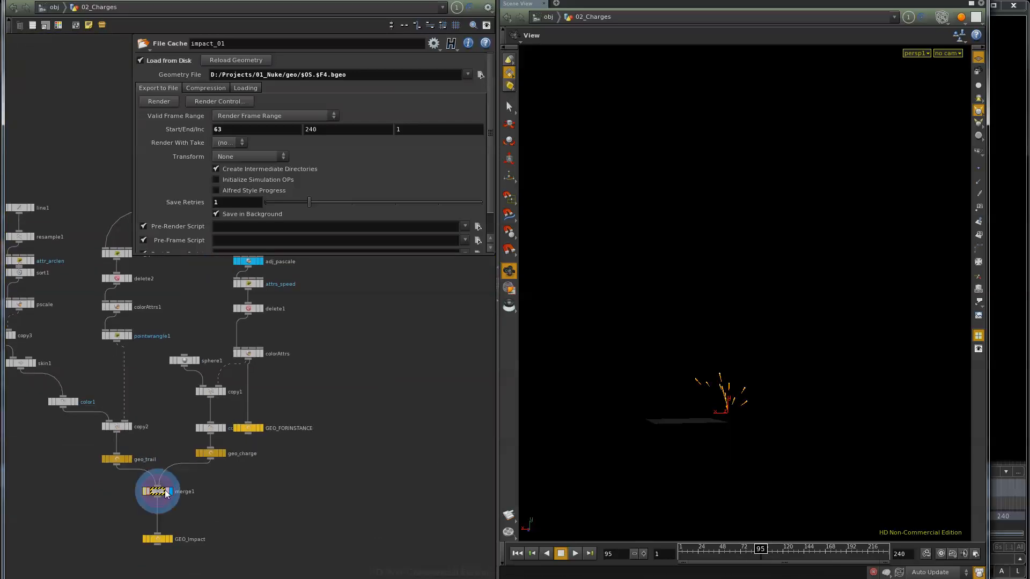
pyautogui.click(161, 492)
pyautogui.moveTo(704, 403); pyautogui.dragTo(863, 379, button='right')
pyautogui.moveTo(638, 531); pyautogui.dragTo(685, 207, button='middle')
pyautogui.moveTo(687, 215); pyautogui.dragTo(706, 361, button='right')
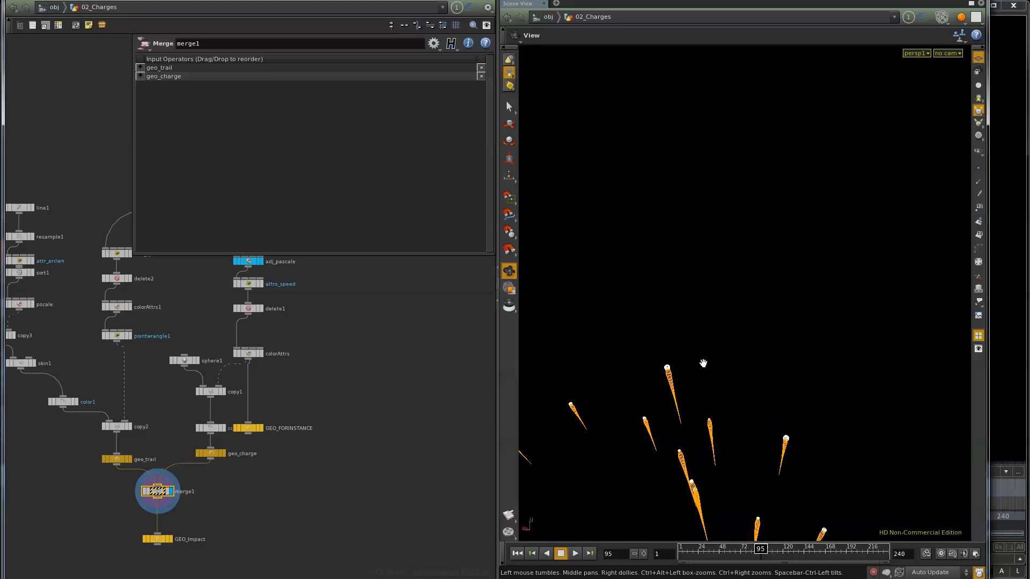
# Display the color1 trail geometry and the copy2 node to review how the charge trails are built
pyautogui.moveTo(349, 475); pyautogui.dragTo(425, 496, button='middle')
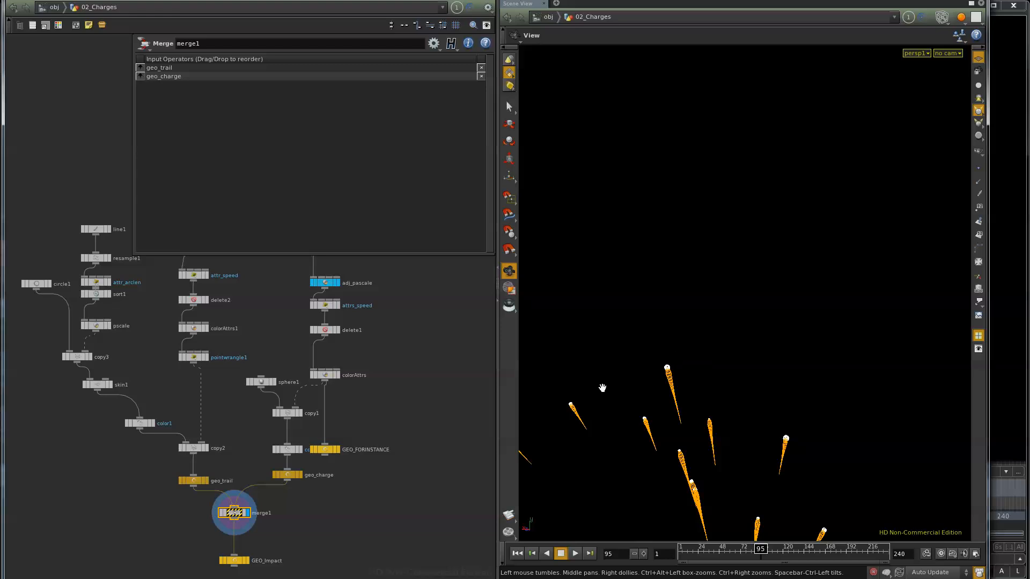
pyautogui.click(152, 423)
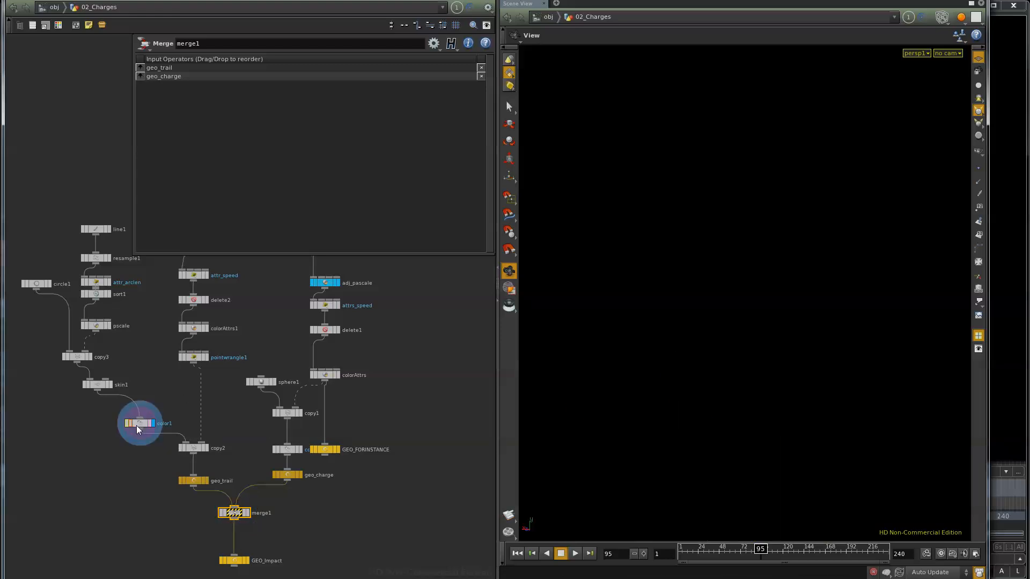
pyautogui.click(138, 425)
pyautogui.click(207, 448)
pyautogui.click(196, 448)
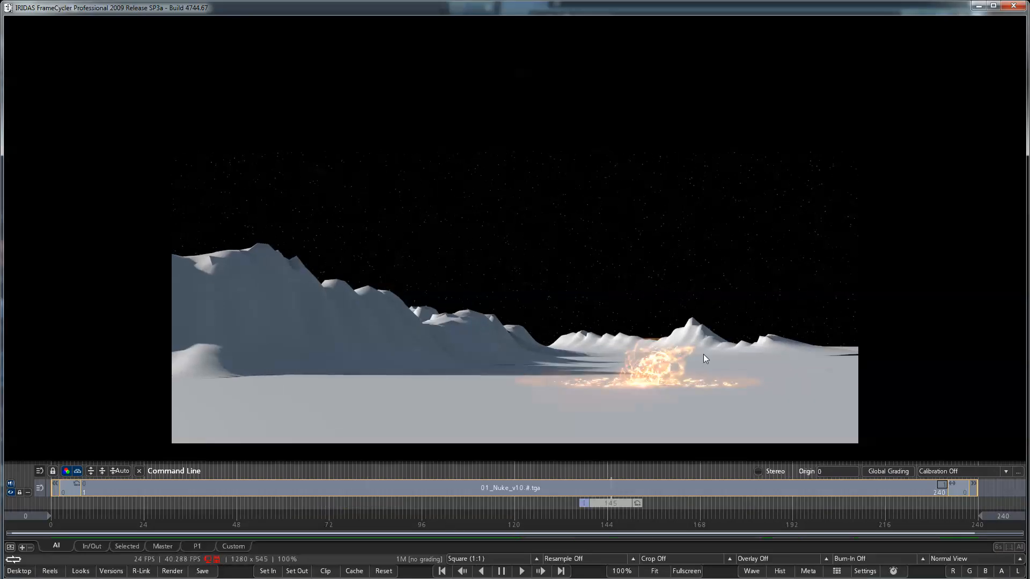
# Switch to FrameCycler, scrub the 01_Nuke_v10 render back to the start of the impact and fit the image to the window
pyautogui.moveTo(617, 512); pyautogui.dragTo(446, 497)
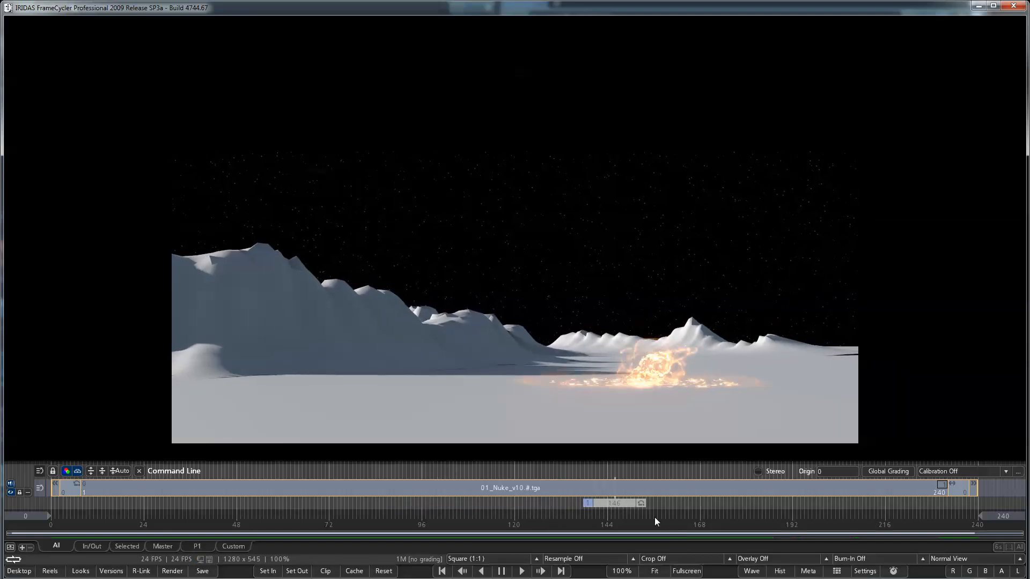
pyautogui.moveTo(622, 504); pyautogui.dragTo(416, 500)
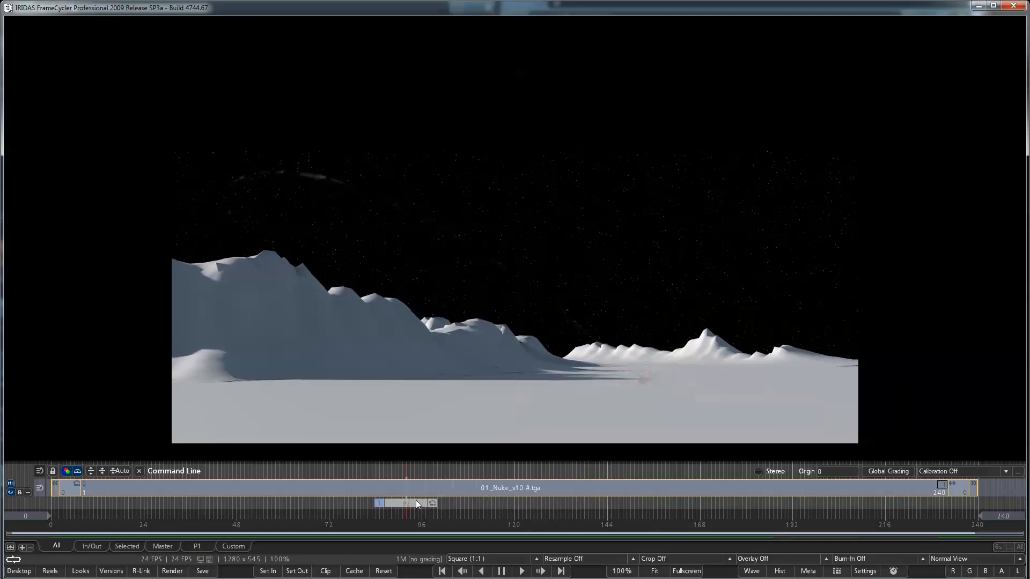
pyautogui.click(622, 571)
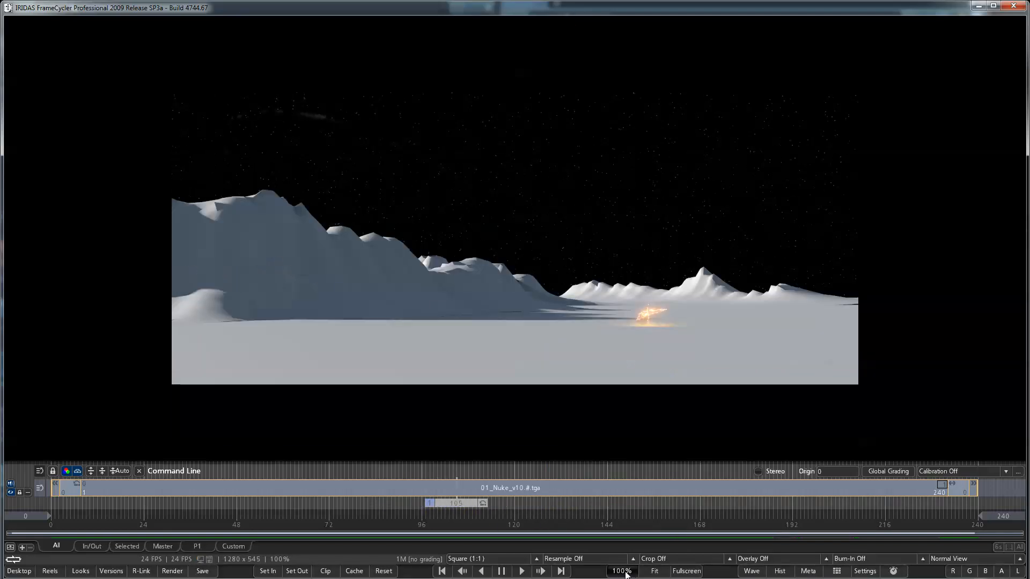
pyautogui.click(655, 572)
pyautogui.moveTo(460, 503); pyautogui.dragTo(429, 510)
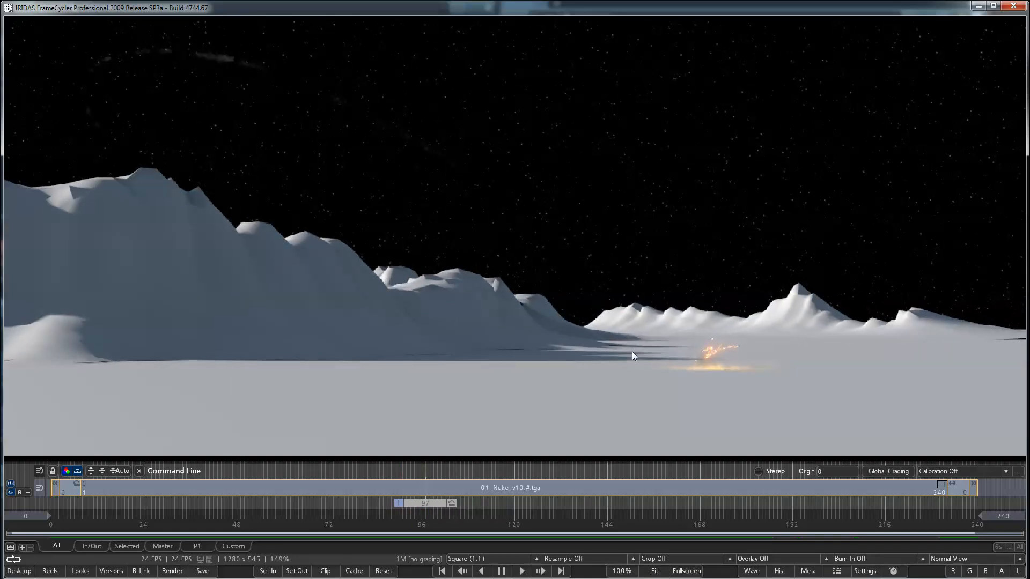
# Zoom the render to 300% around the impact and scrub back and forth through the charge burst to frame 95
pyautogui.scroll(5, 622, 359)
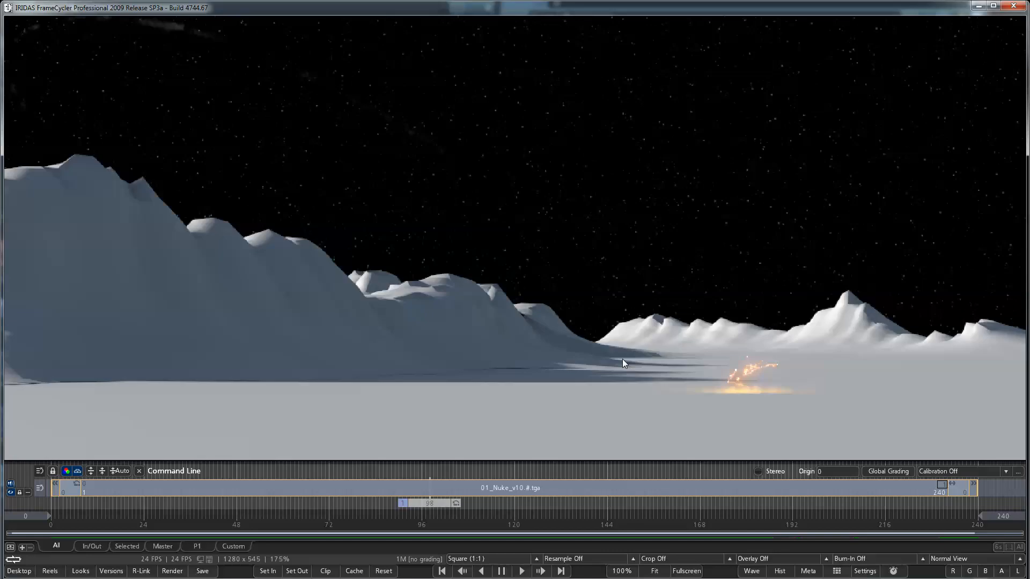
pyautogui.press('space')
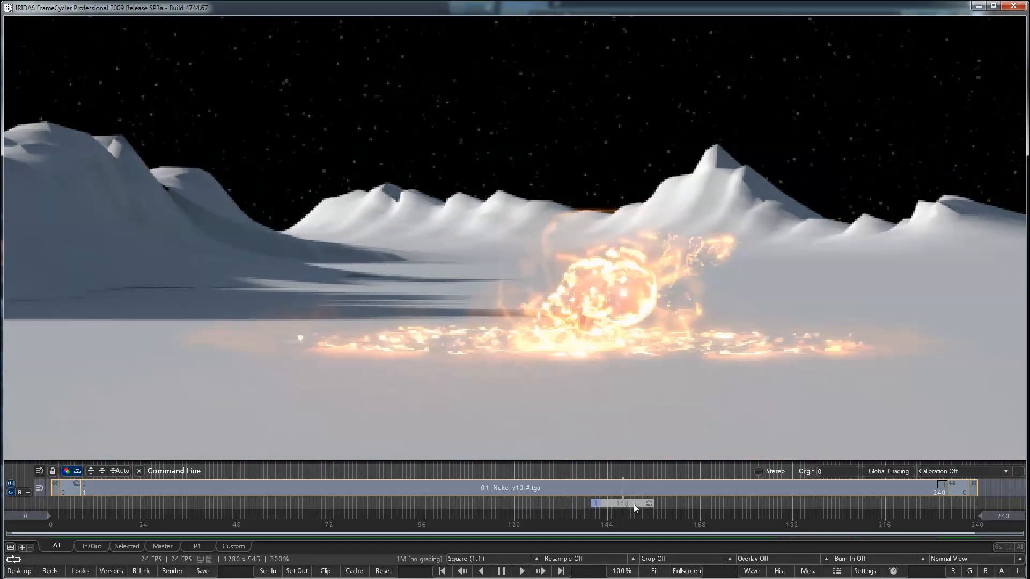
pyautogui.moveTo(634, 507); pyautogui.dragTo(410, 505)
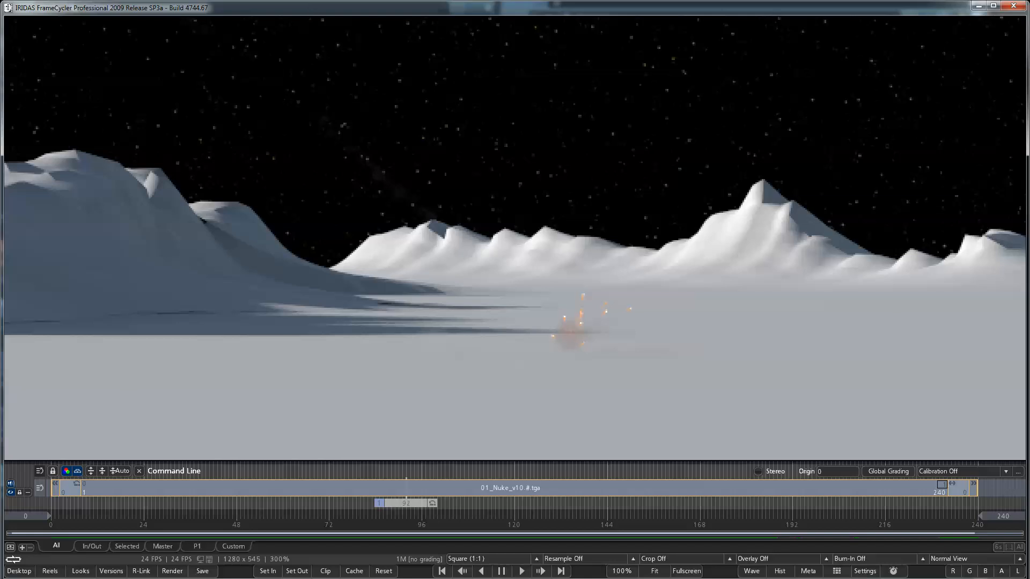
pyautogui.moveTo(429, 503); pyautogui.dragTo(486, 549)
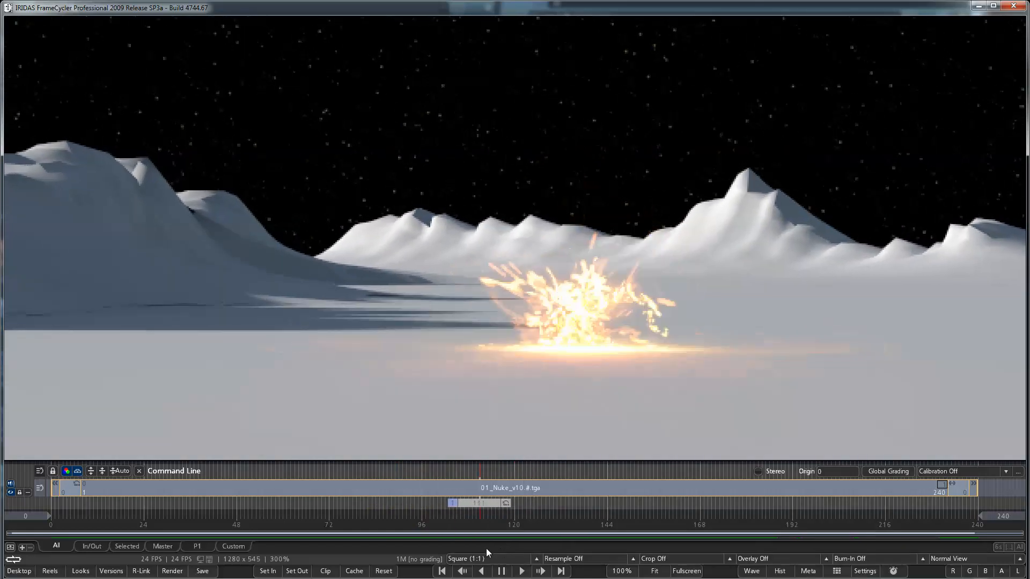
pyautogui.moveTo(481, 506); pyautogui.dragTo(428, 522)
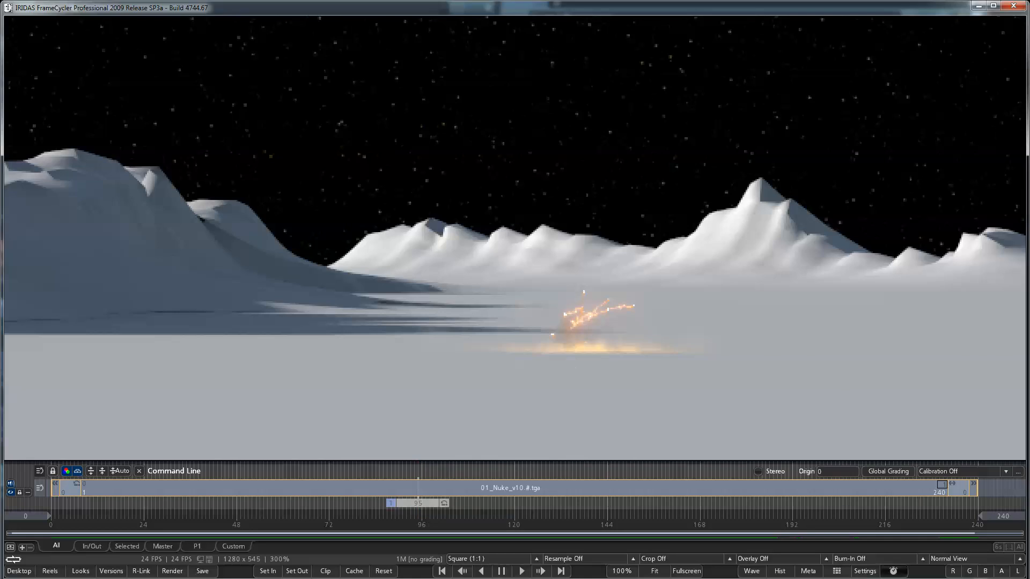